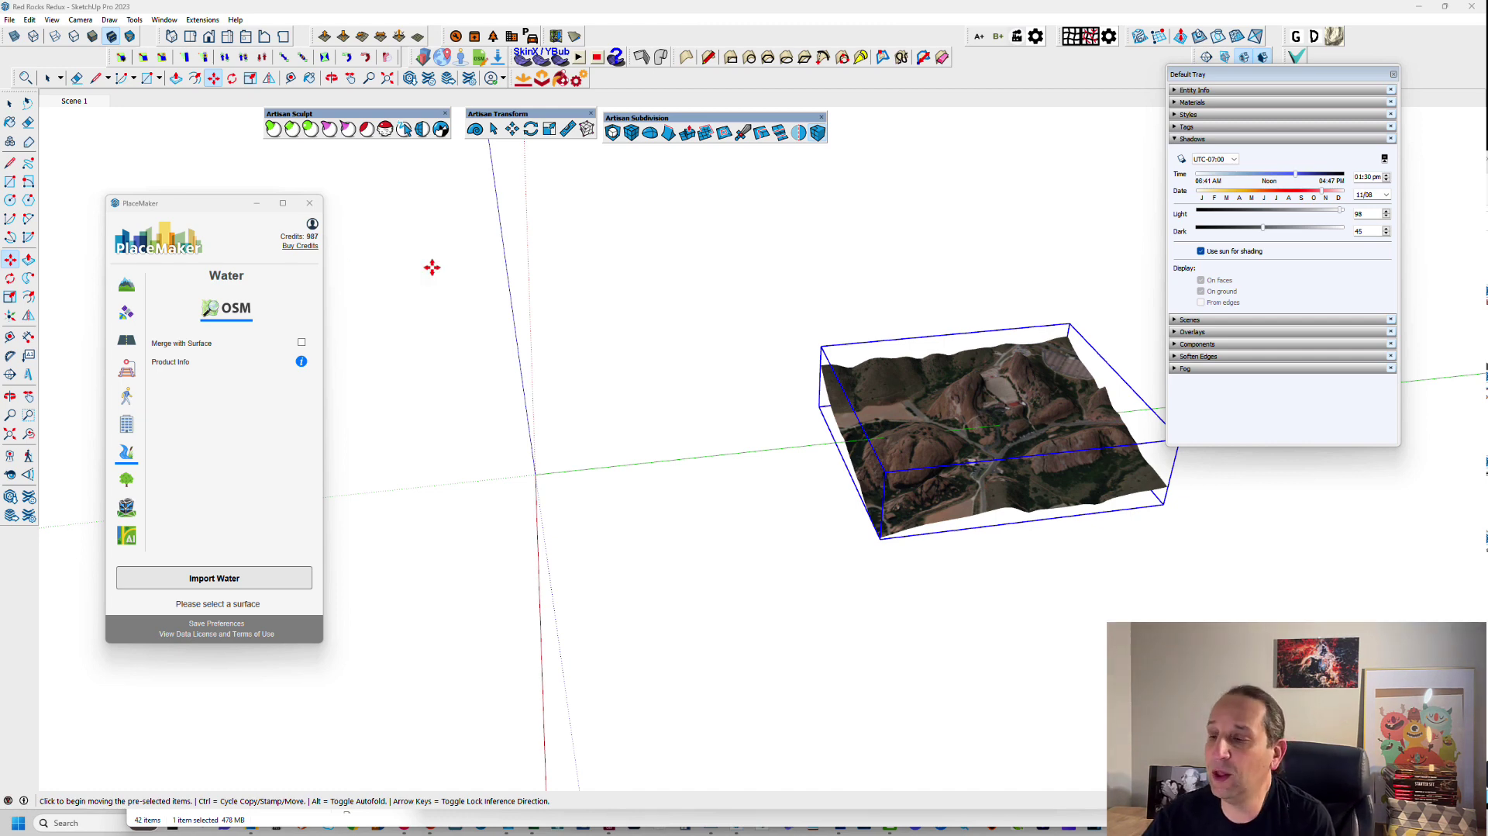
- Detach the Location toolbar, view the Red Rocks site in the Add Location map, and close the map without importing
scroll(978, 427, up, 3)
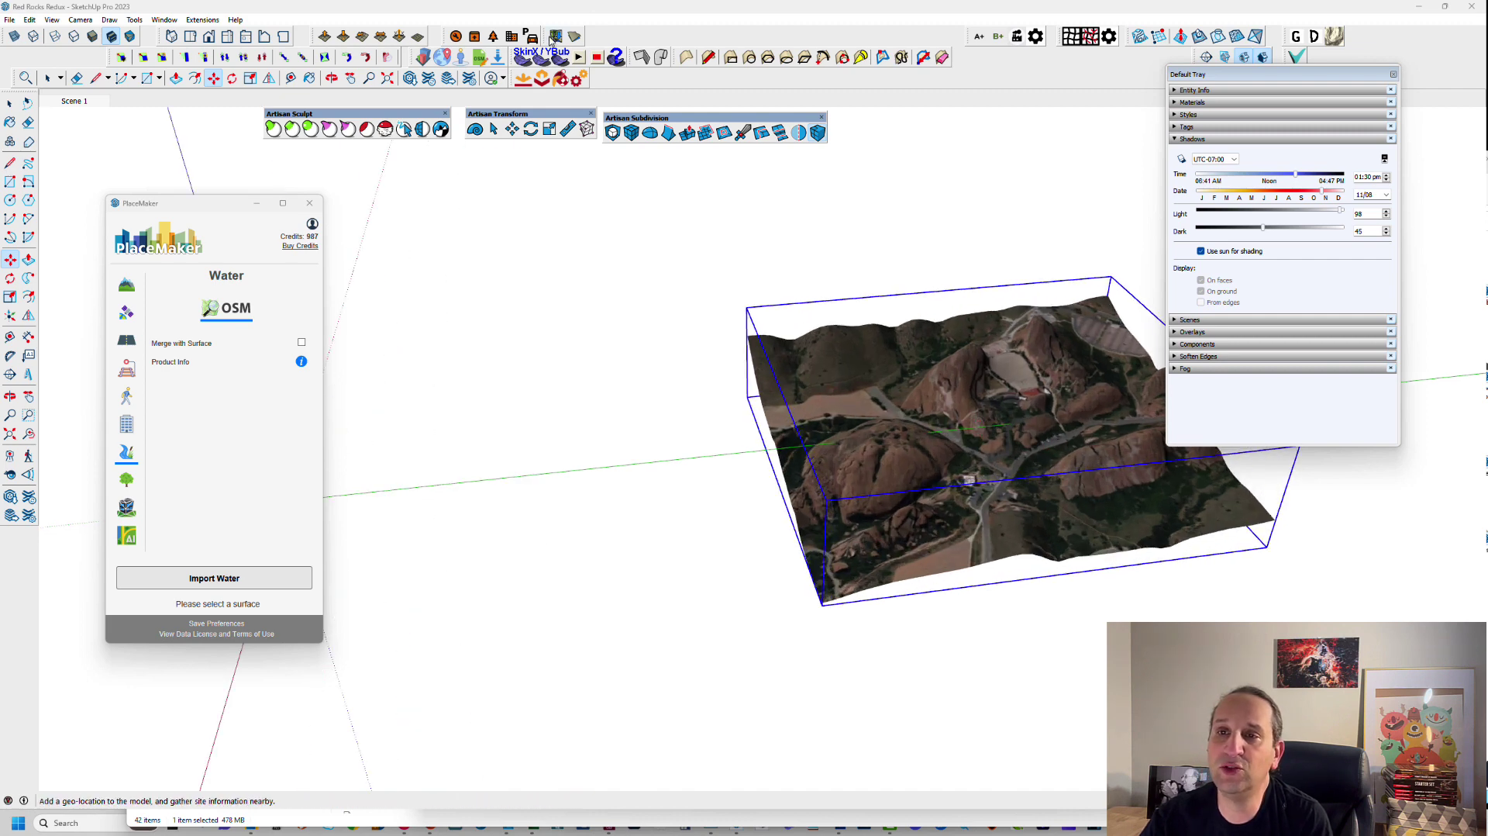
drag(545, 37, 512, 295)
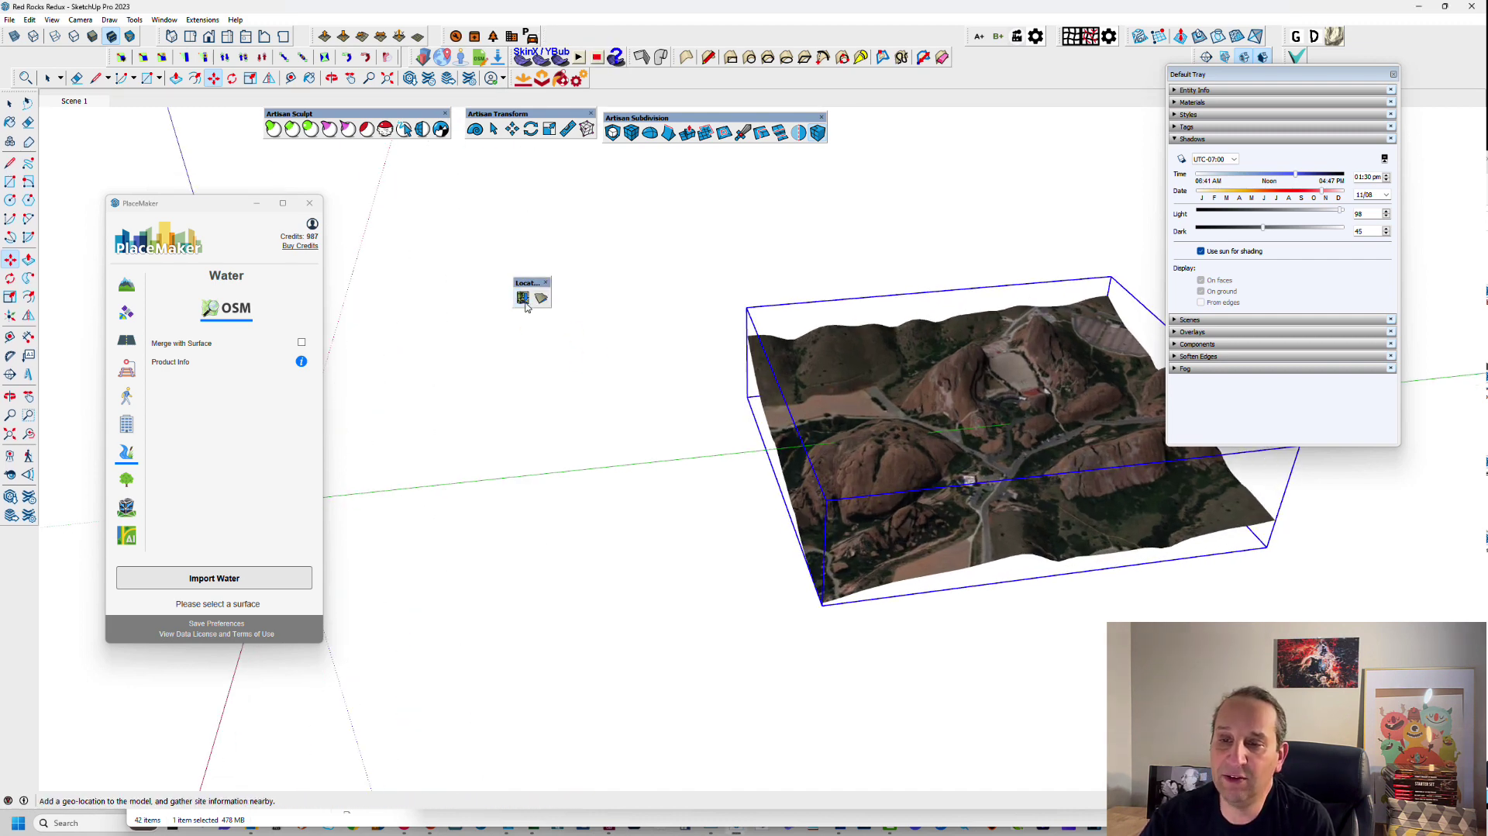
click(524, 298)
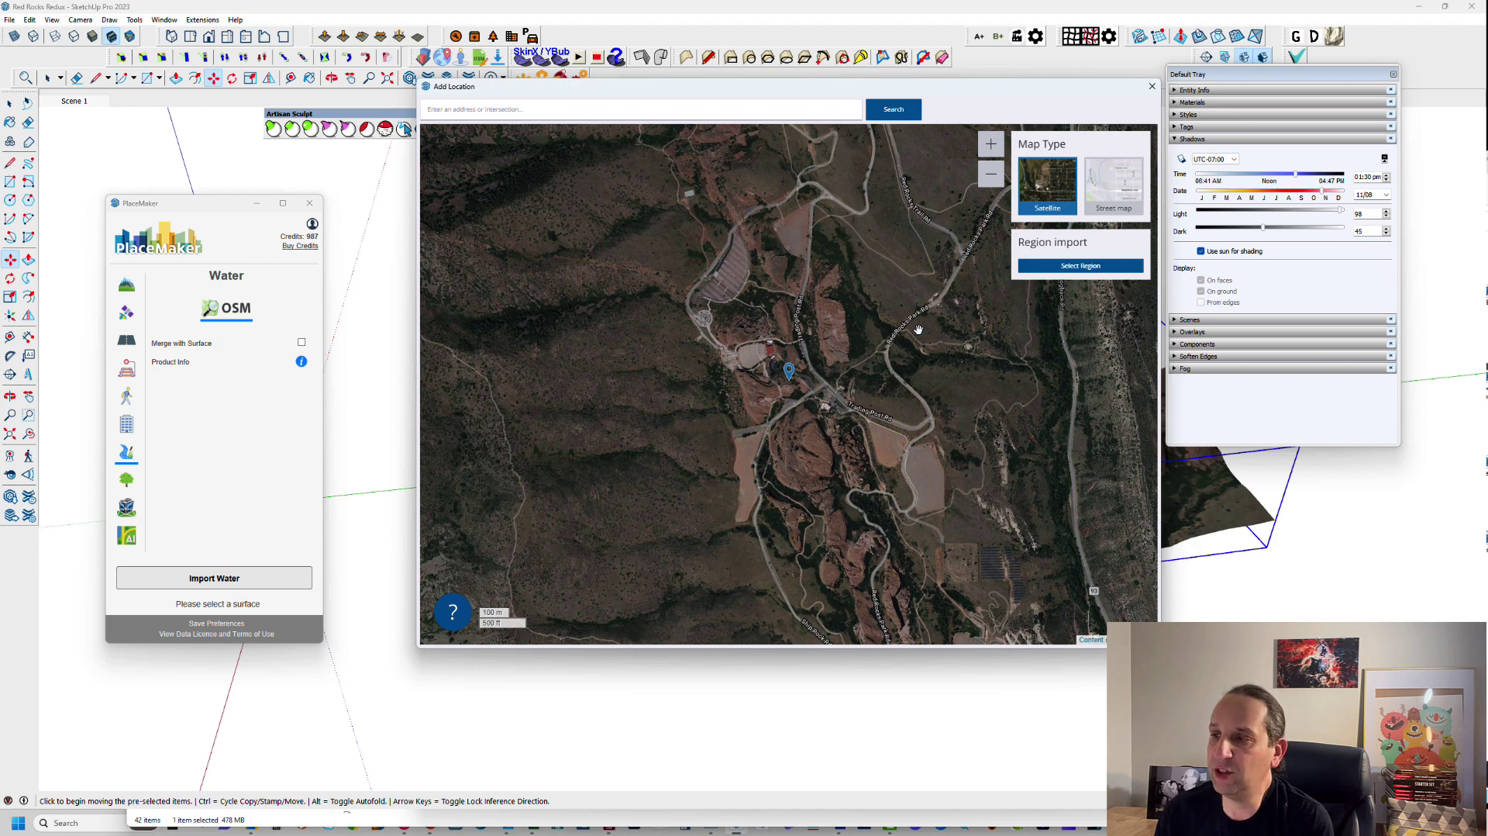
click(1151, 86)
scroll(1024, 525, up, 3)
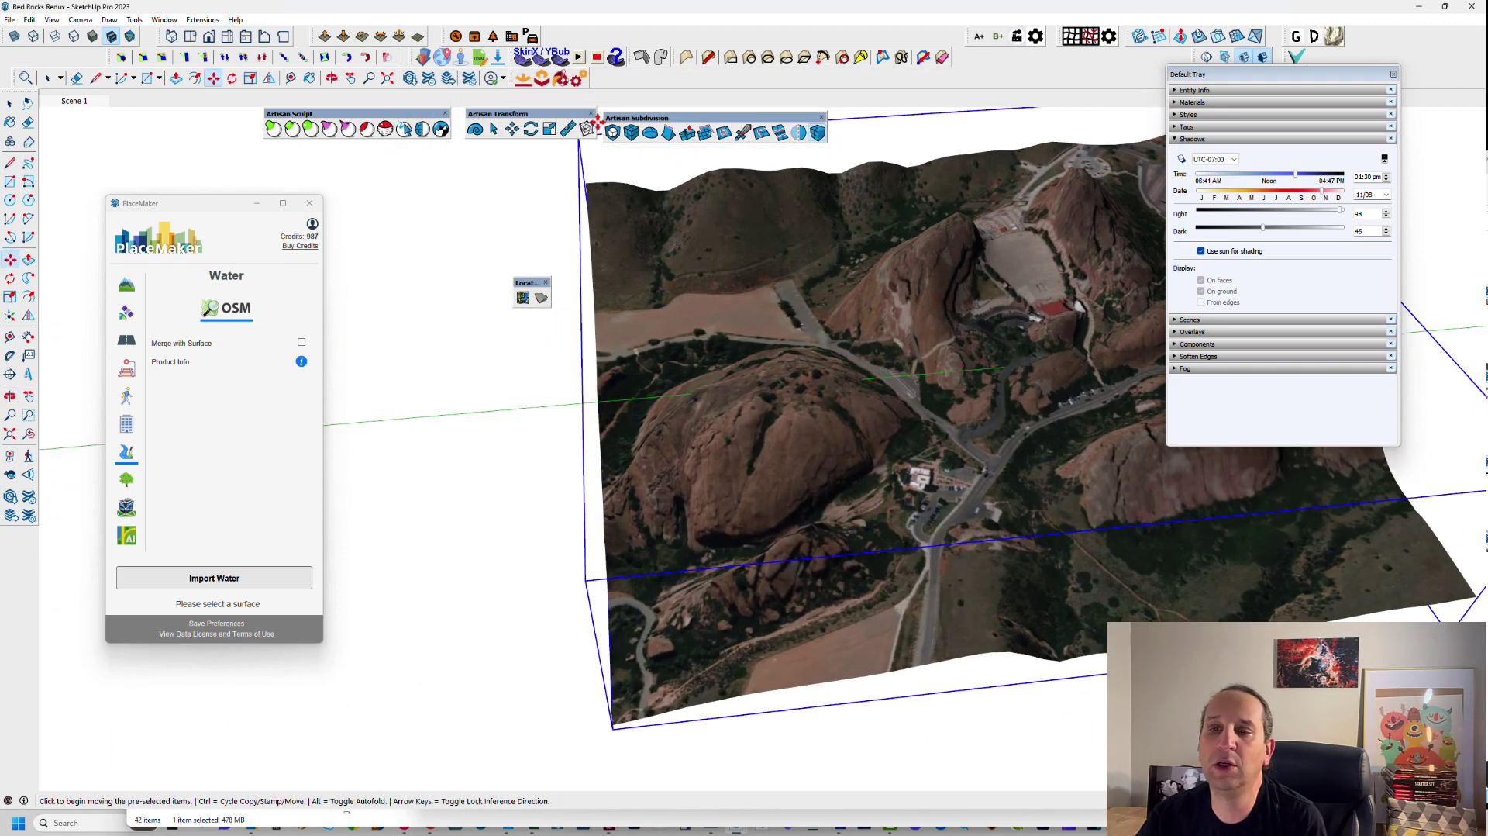
- Toggle the Red Rocks terrain to its flat imagery version and inspect it around the amphitheatre
click(545, 301)
scroll(679, 388, down, 2)
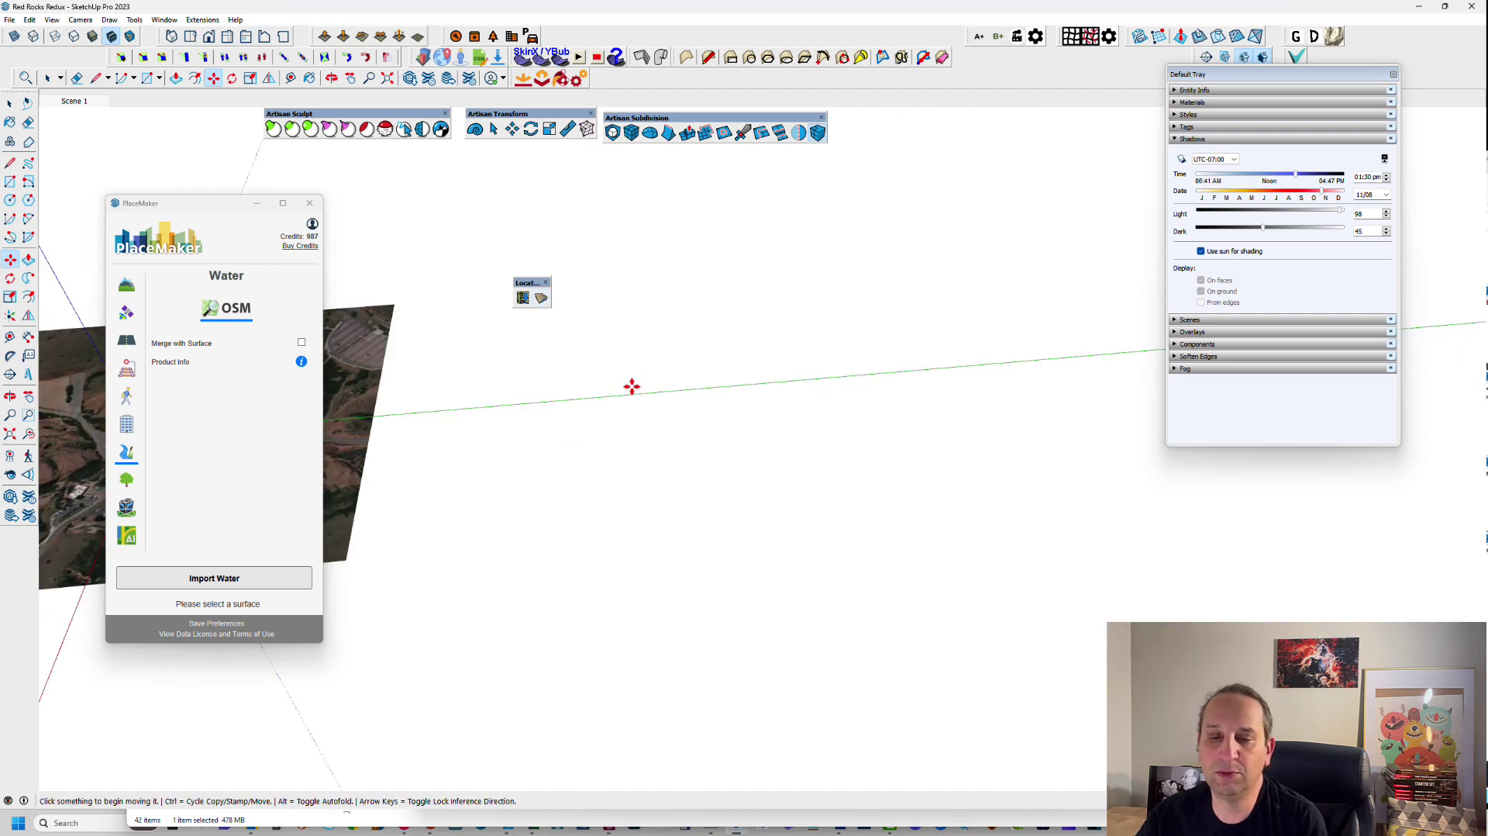
scroll(598, 372, down, 1)
shift+middle_drag(597, 372, 996, 349)
scroll(736, 411, up, 6)
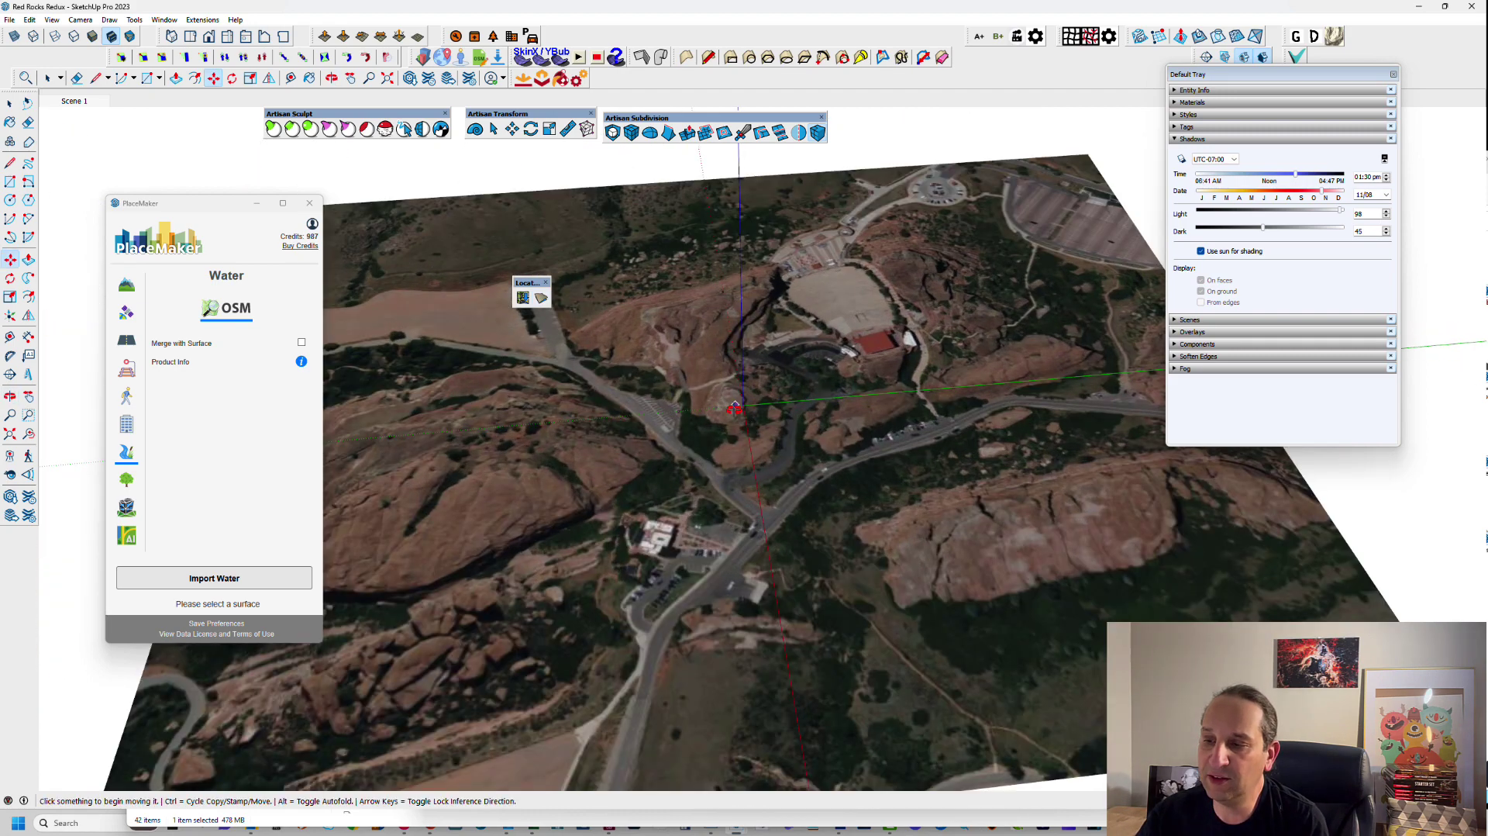
scroll(742, 405, down, 5)
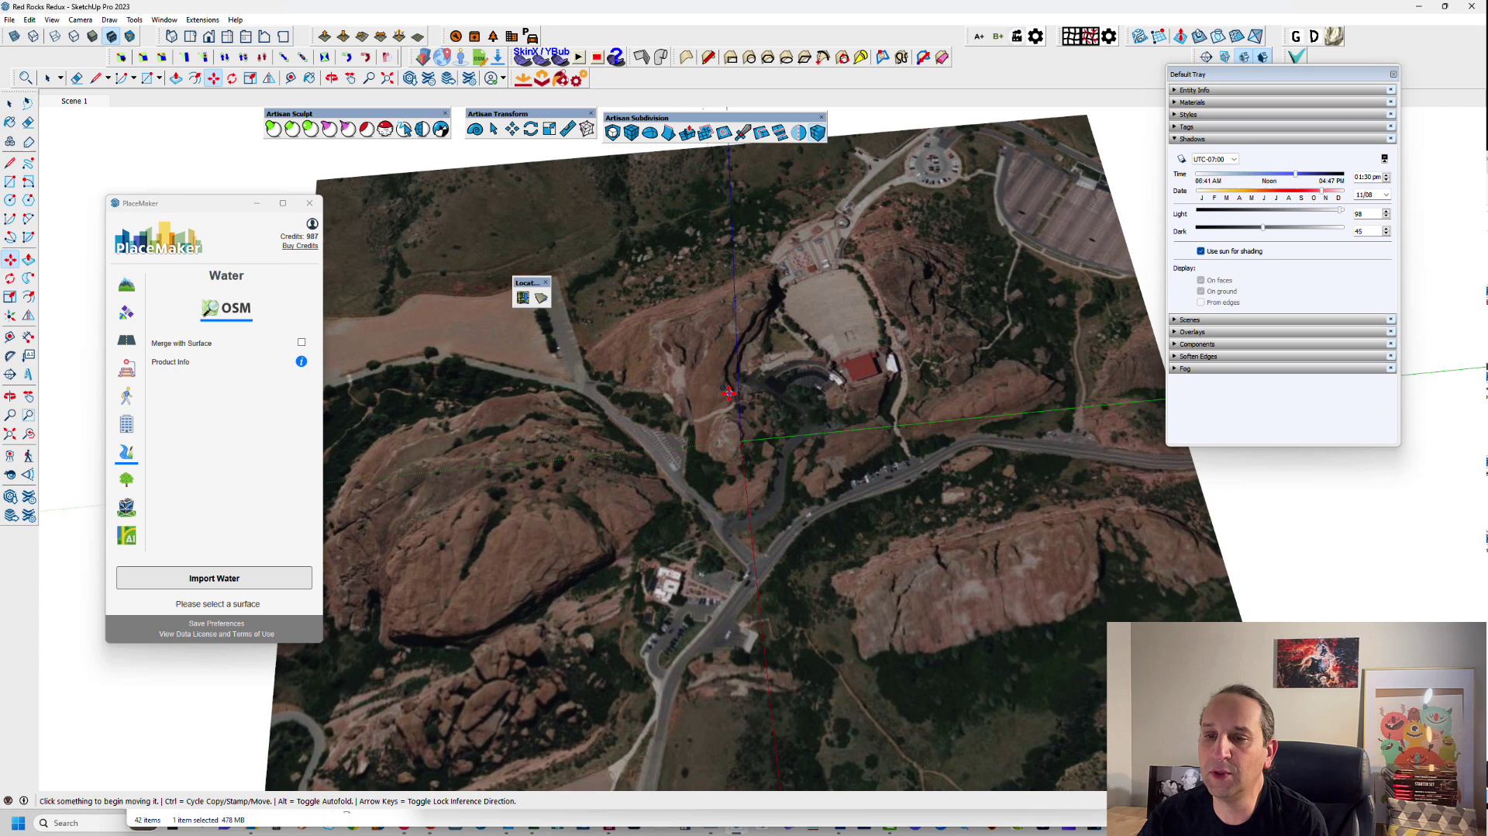
- Toggle the Red Rocks site back to 3D terrain and dock the floating Location toolbar with the other toolbars
click(541, 298)
scroll(651, 345, down, 3)
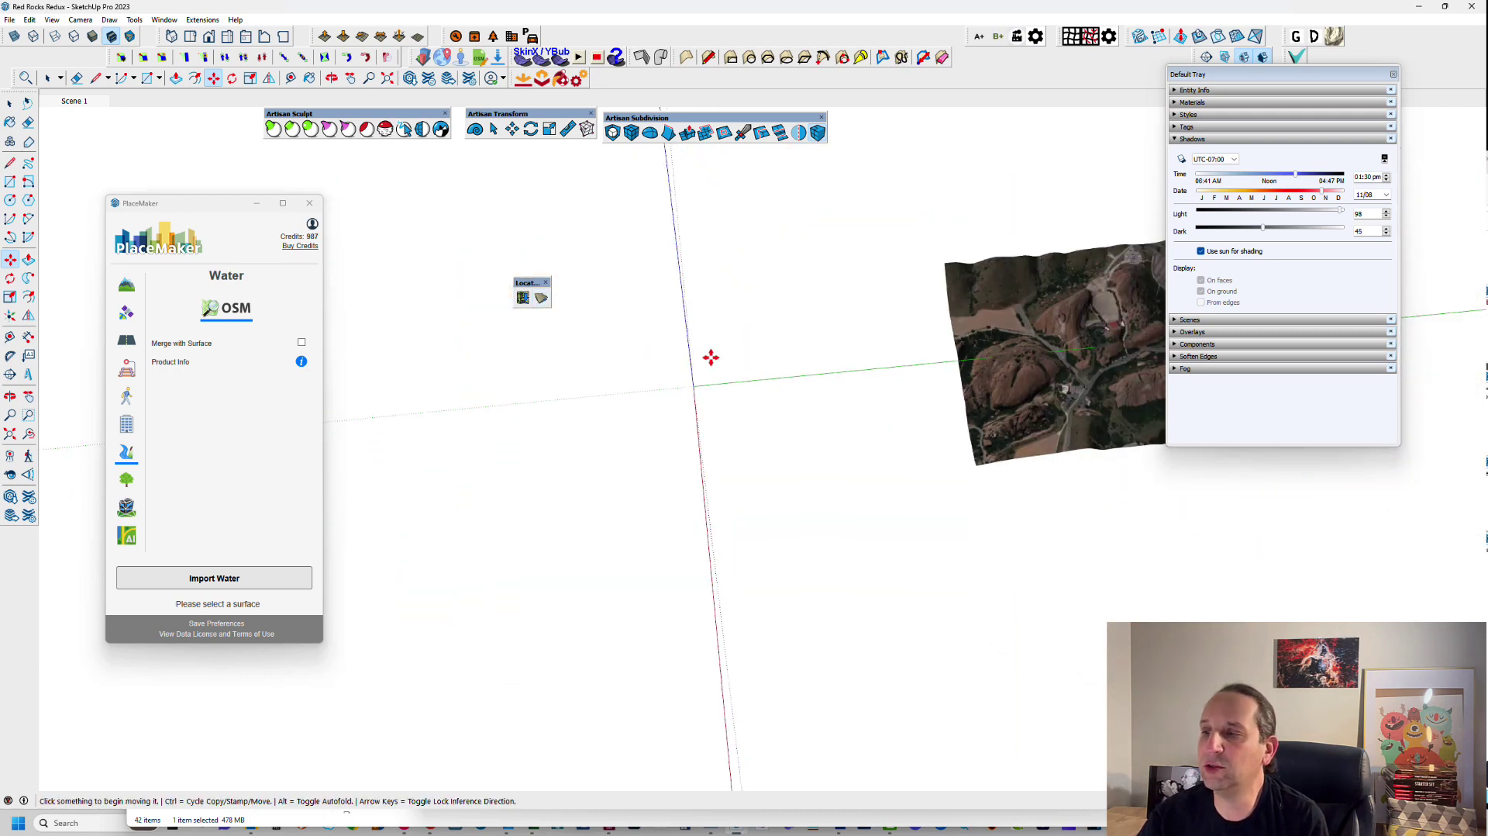
shift+middle_drag(1022, 373, 1144, 291)
scroll(790, 428, up, 5)
scroll(883, 285, down, 3)
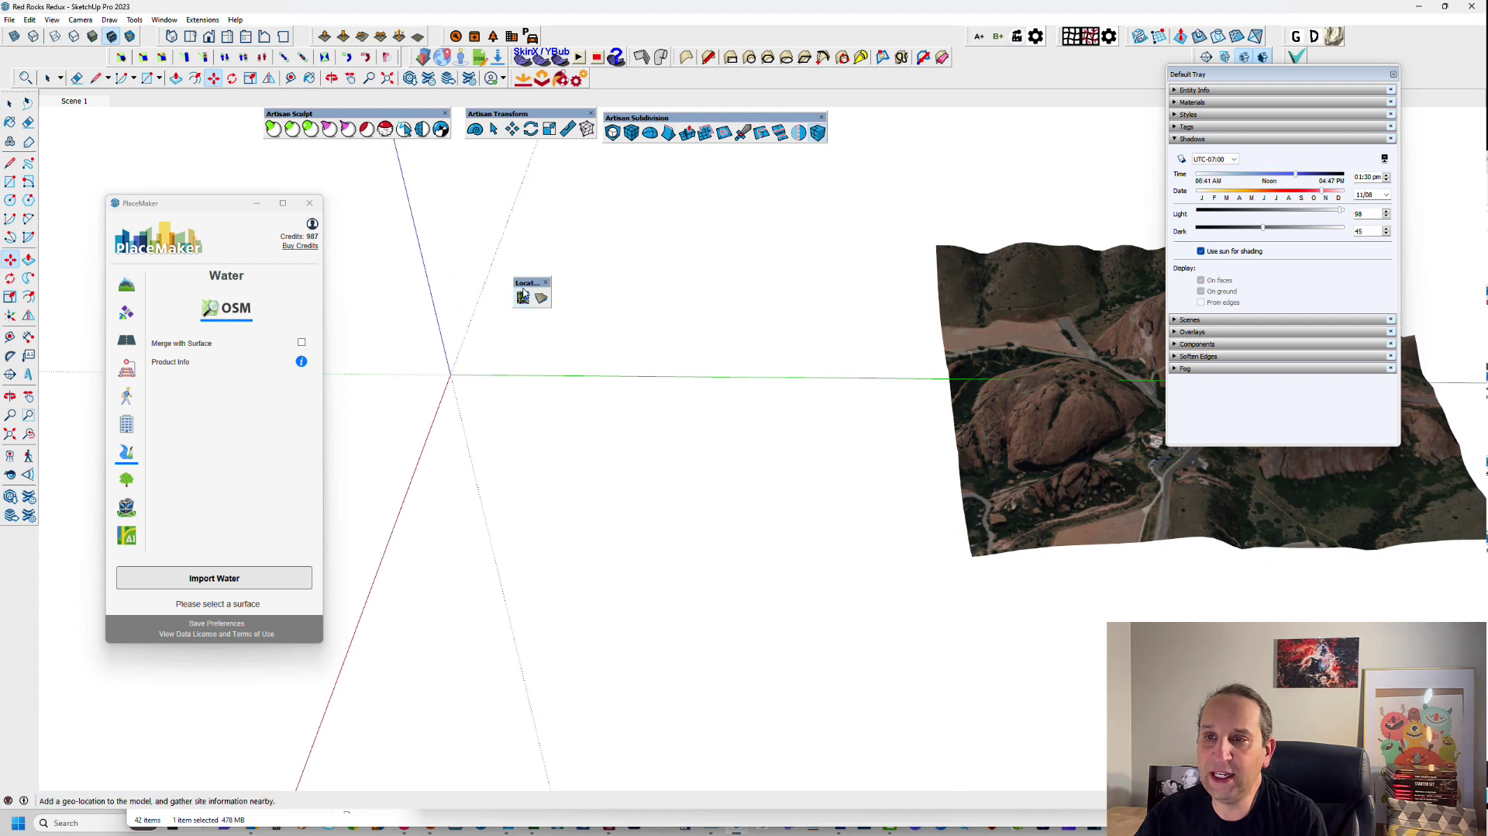
drag(523, 283, 626, 78)
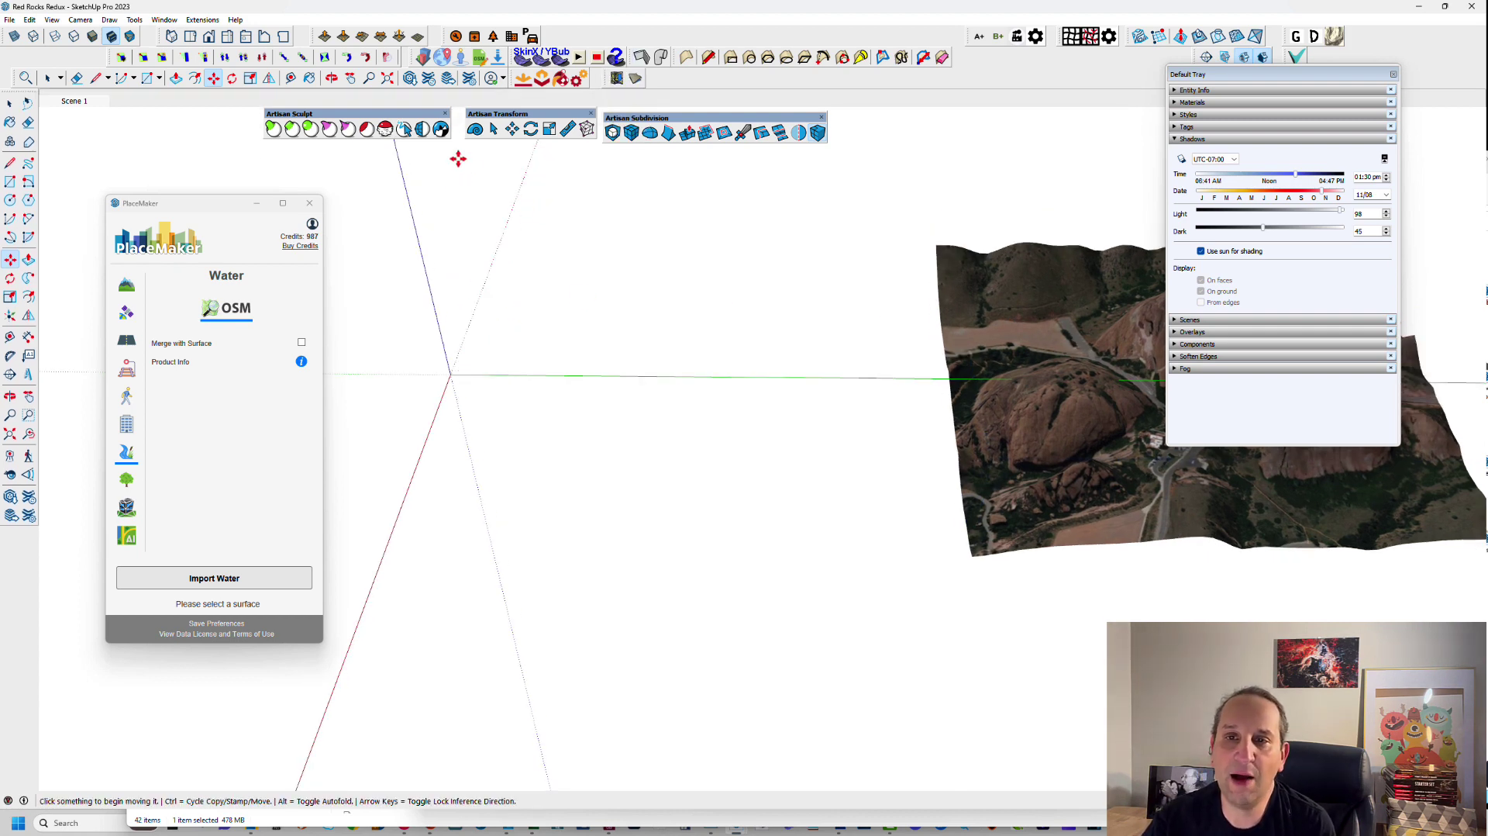
- Import a geo-surface for a rectangular area around the Red Rocks amphitheatre, with Enable Large Areas off
click(617, 78)
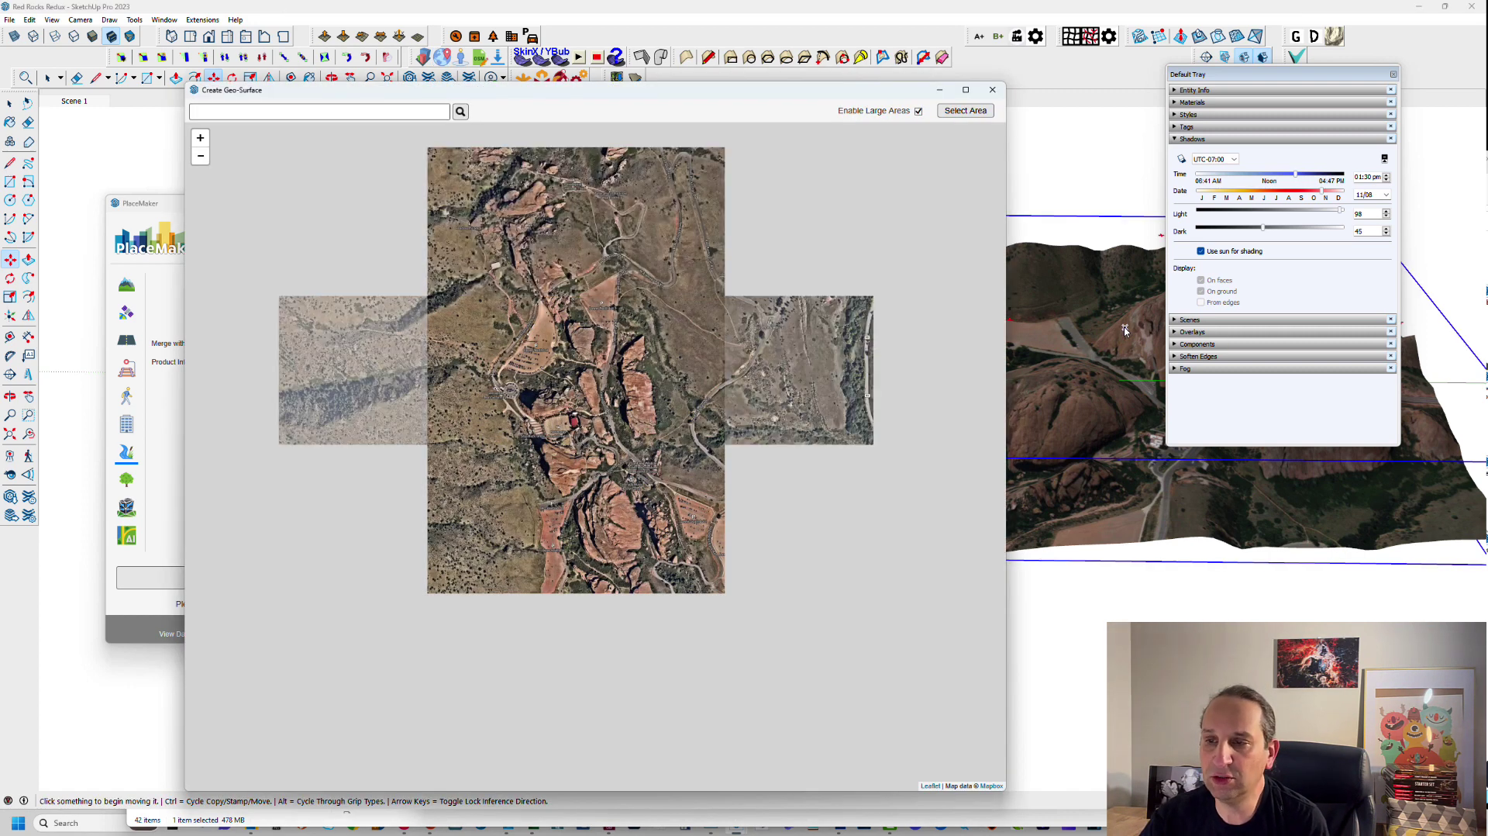
click(918, 111)
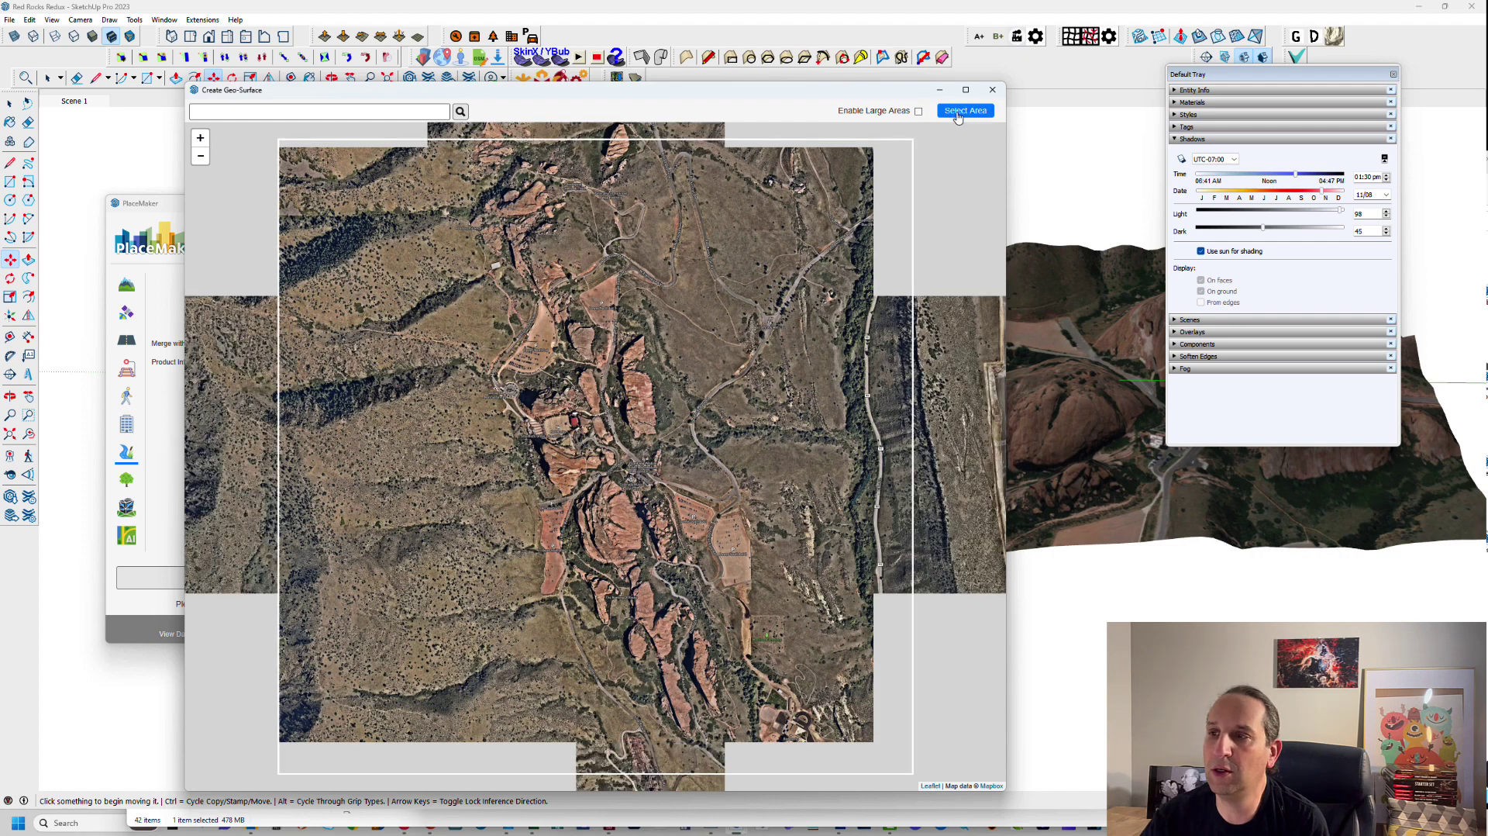
click(966, 110)
drag(869, 233, 715, 379)
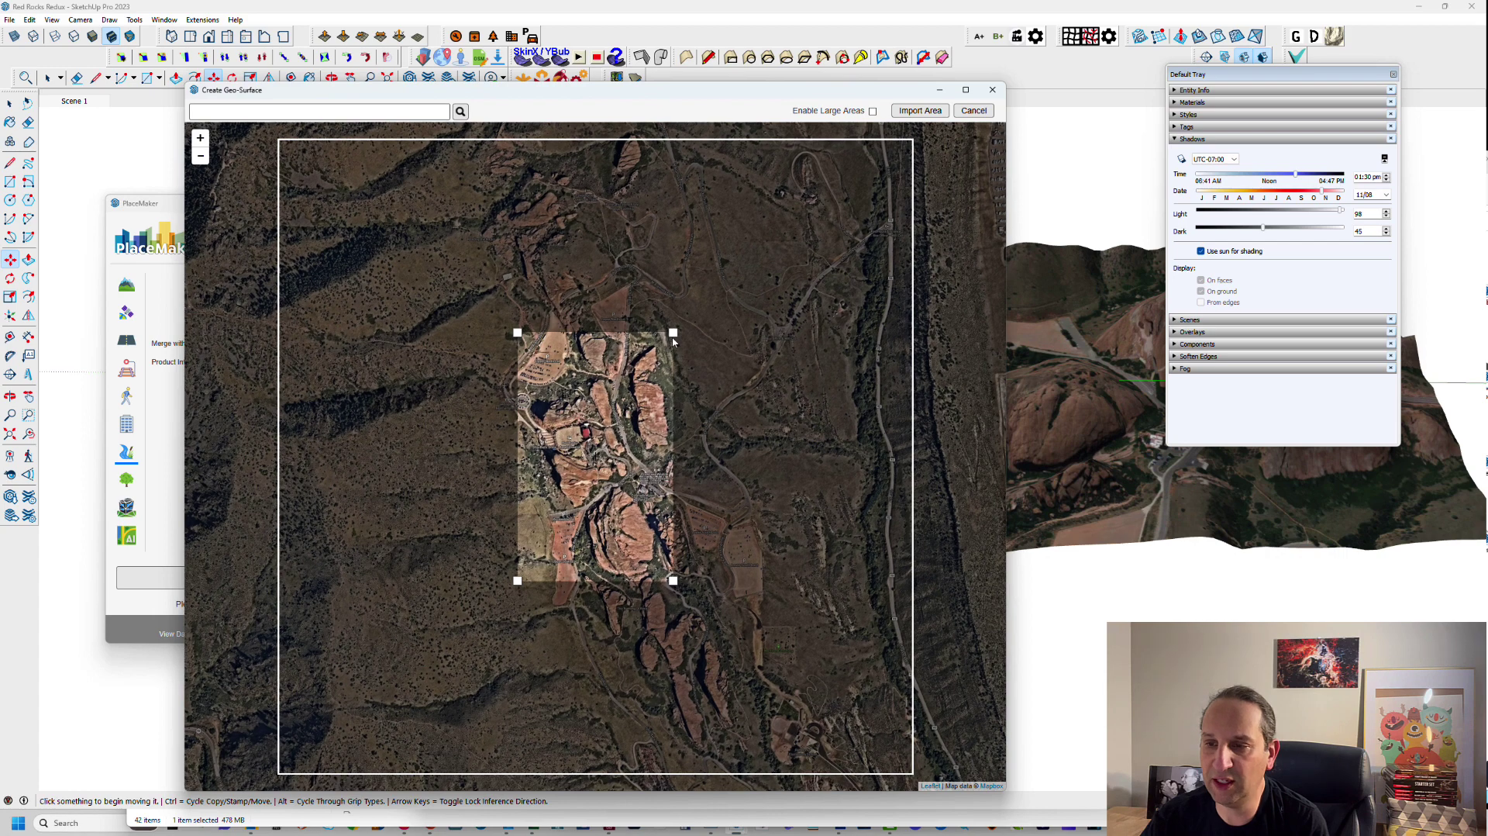
drag(1271, 80, 1251, 415)
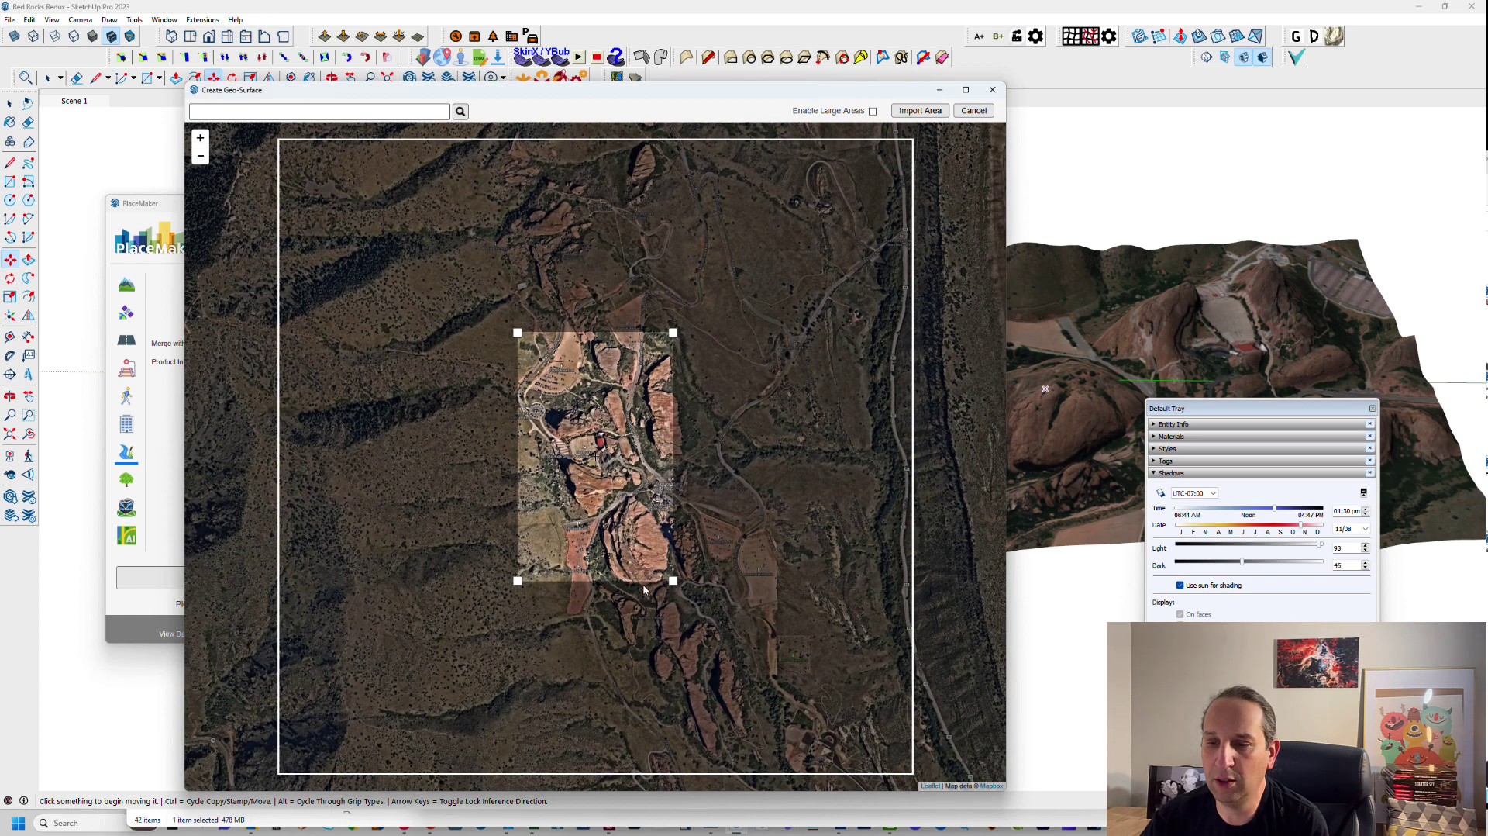
click(922, 111)
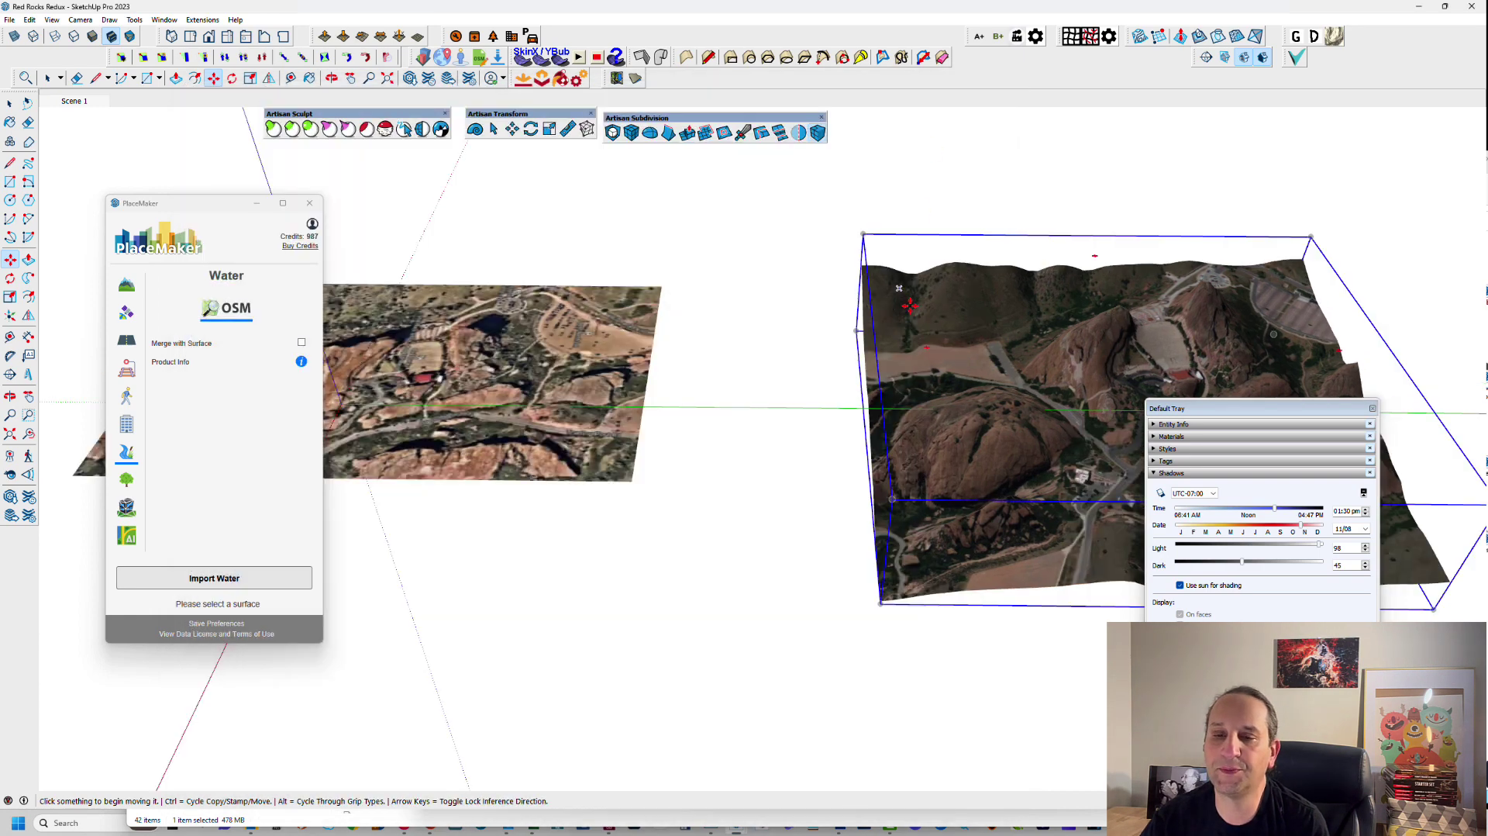
- Dock the floating Artisan Subdivision, Artisan Transform and Artisan Sculpt toolbars beside the other toolbars
scroll(898, 289, down, 3)
middle_drag(897, 289, 915, 333)
scroll(531, 346, up, 6)
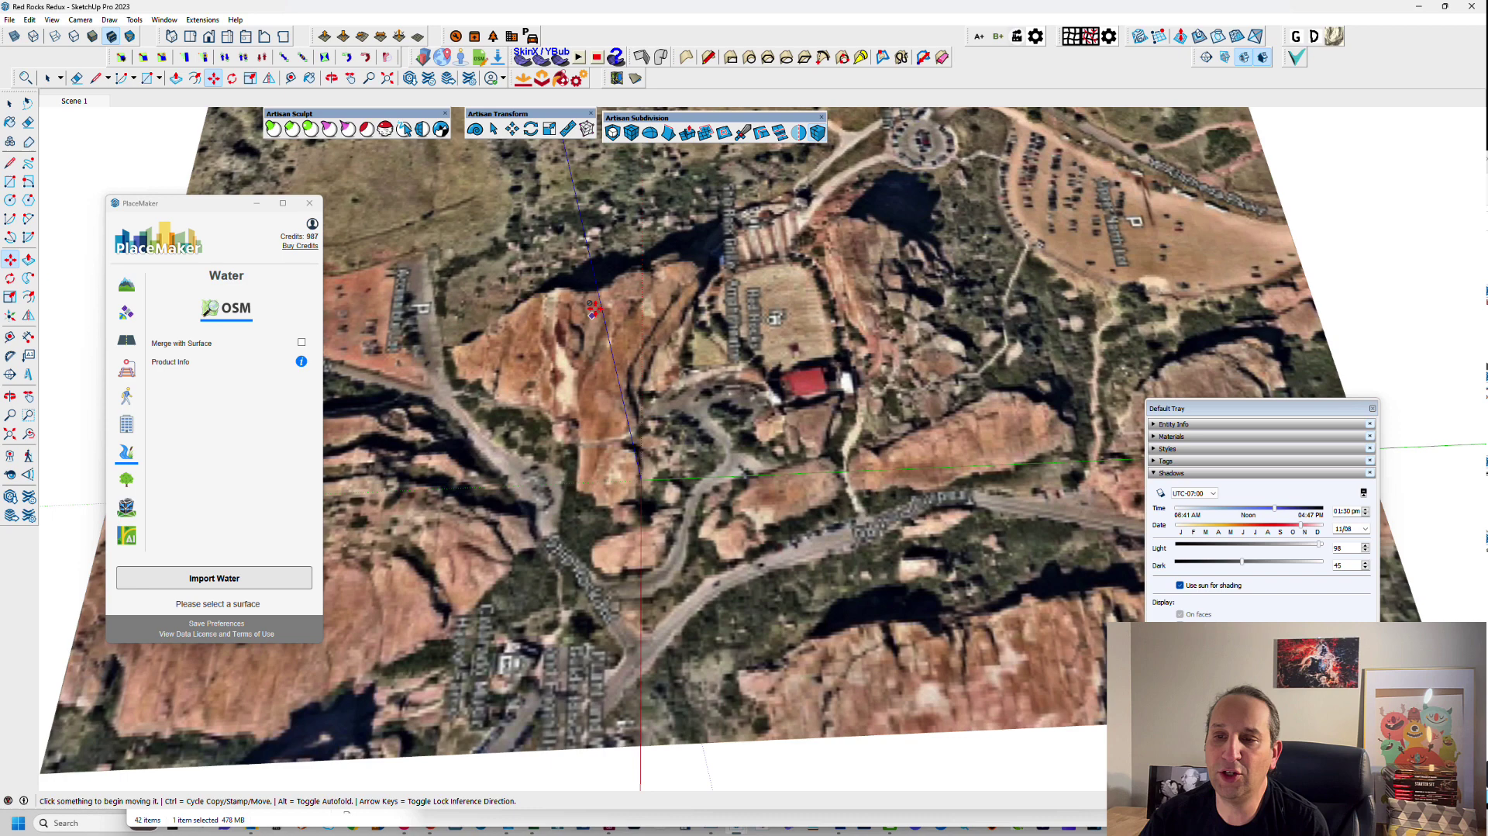
middle_drag(712, 340, 732, 418)
scroll(704, 337, down, 3)
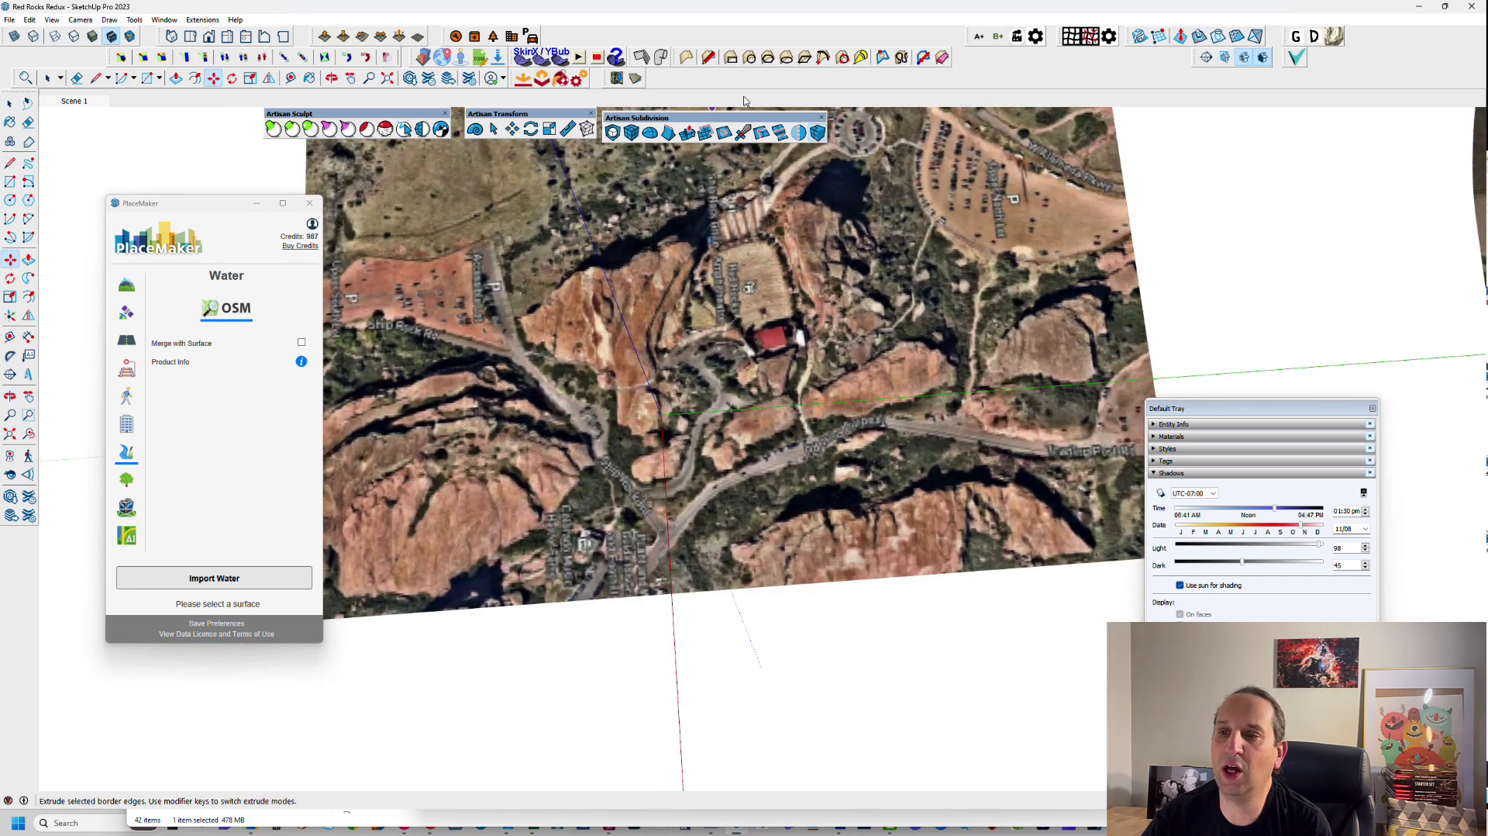
drag(744, 117, 853, 80)
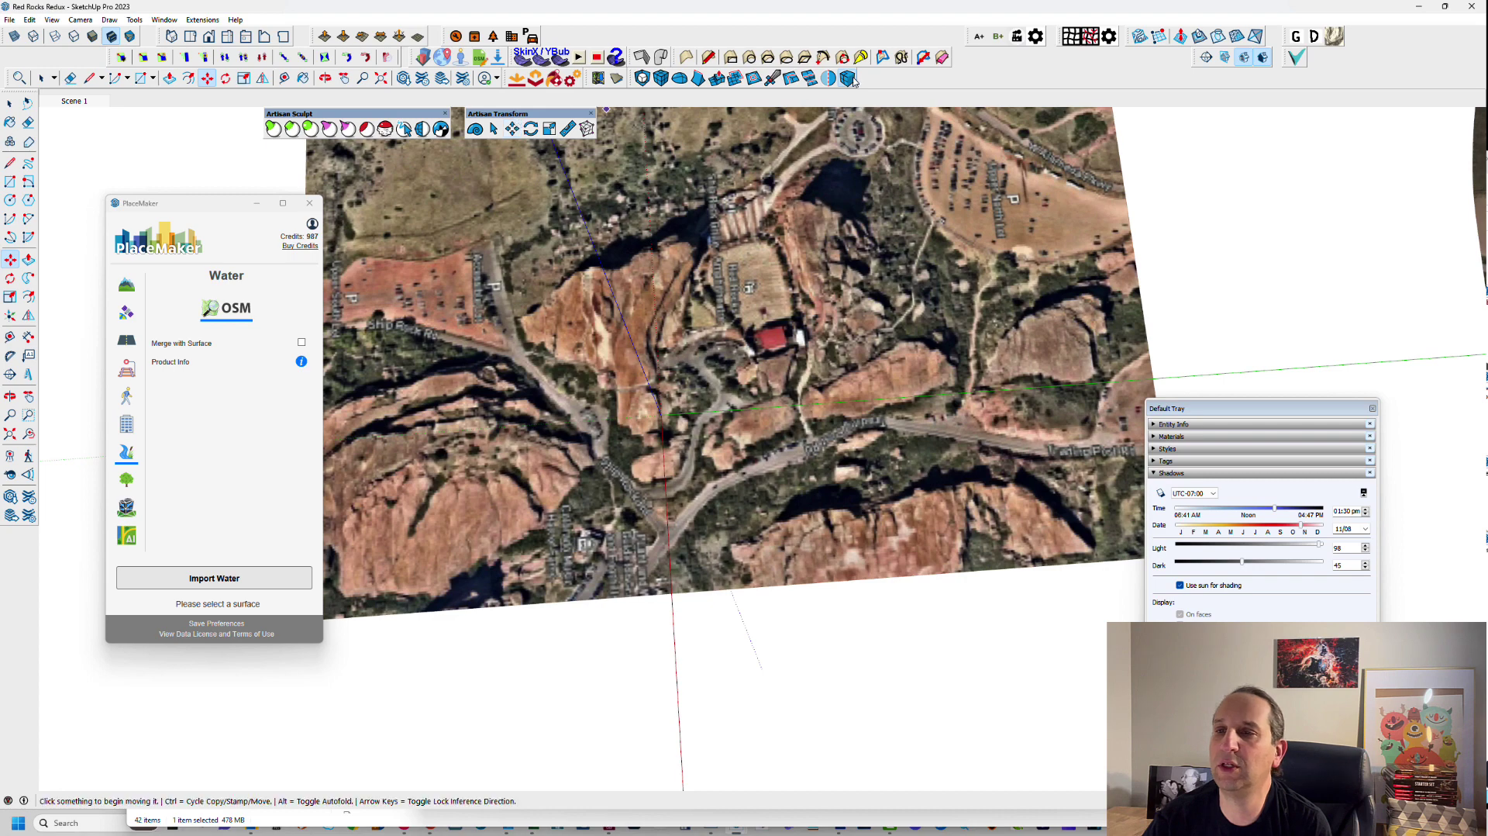
drag(541, 116, 929, 71)
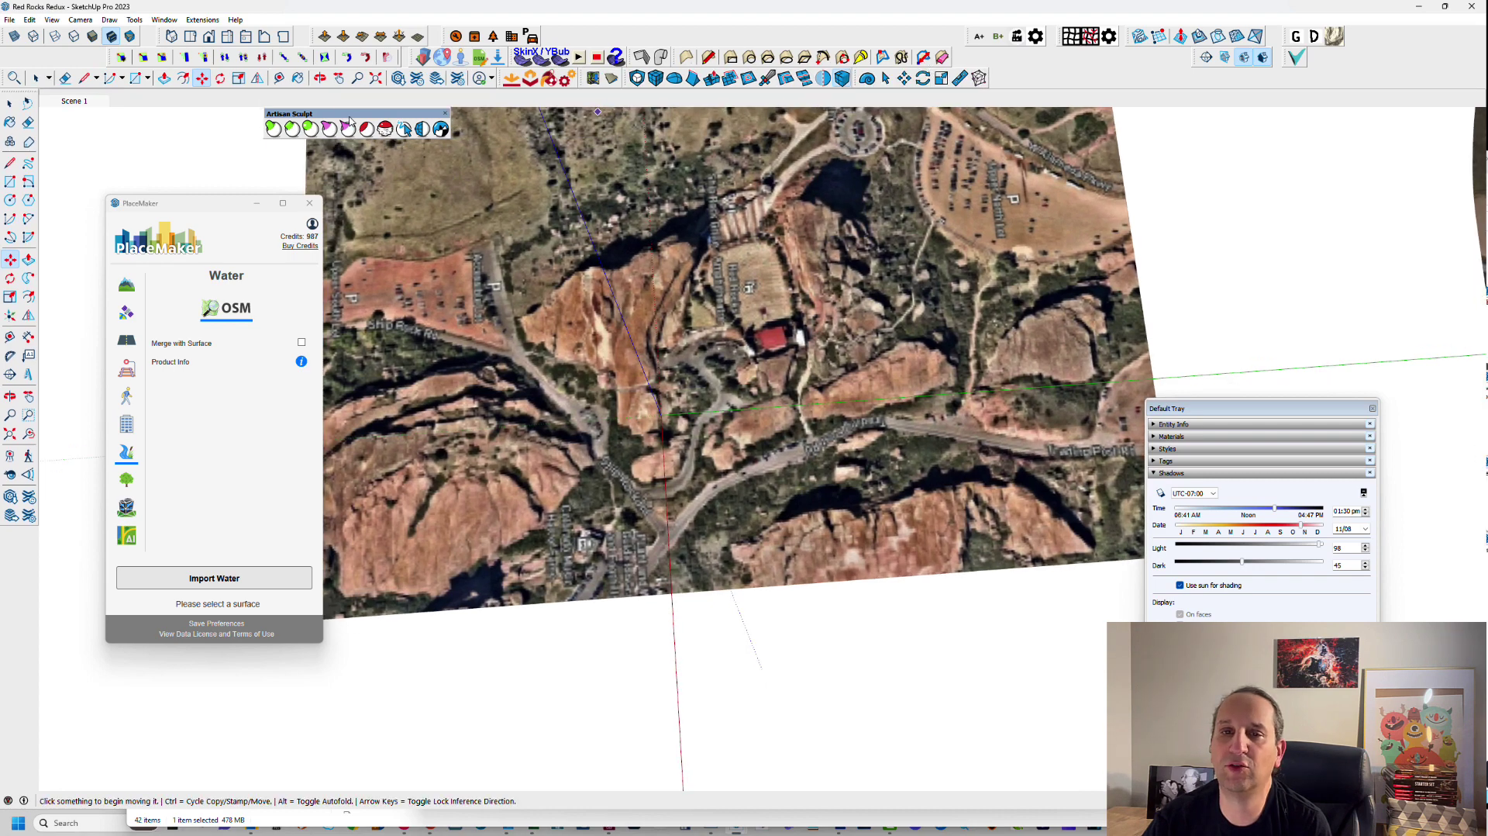
mouse_move(348, 114)
mouse_down()
mouse_move(938, 113)
mouse_move(1058, 81)
mouse_up()
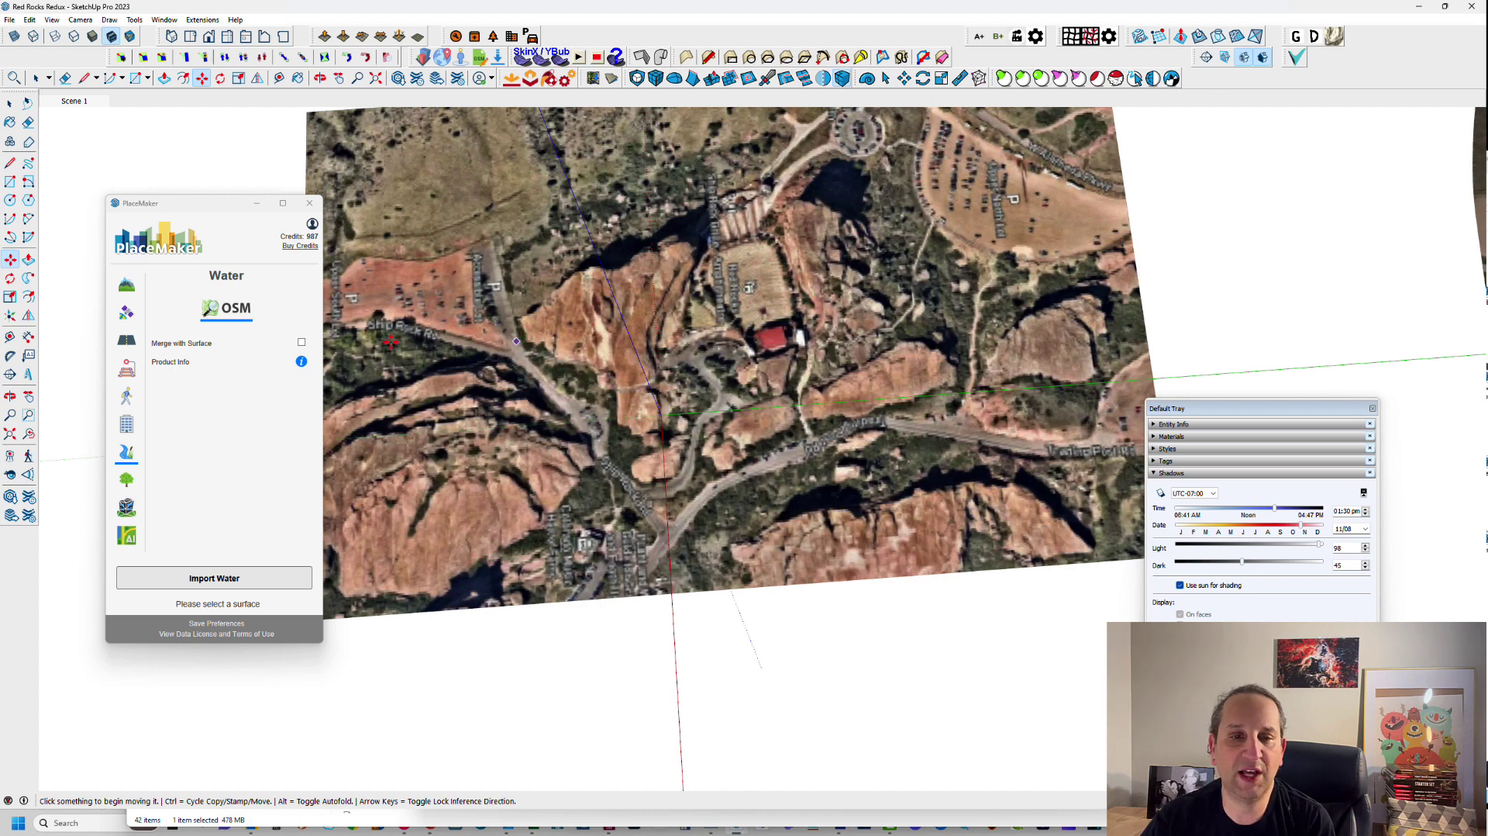
- Select the new geo-surface and choose nearmap as the PlaceMaker imagery provider
key(space)
click(490, 375)
shift+middle_drag(489, 375, 498, 434)
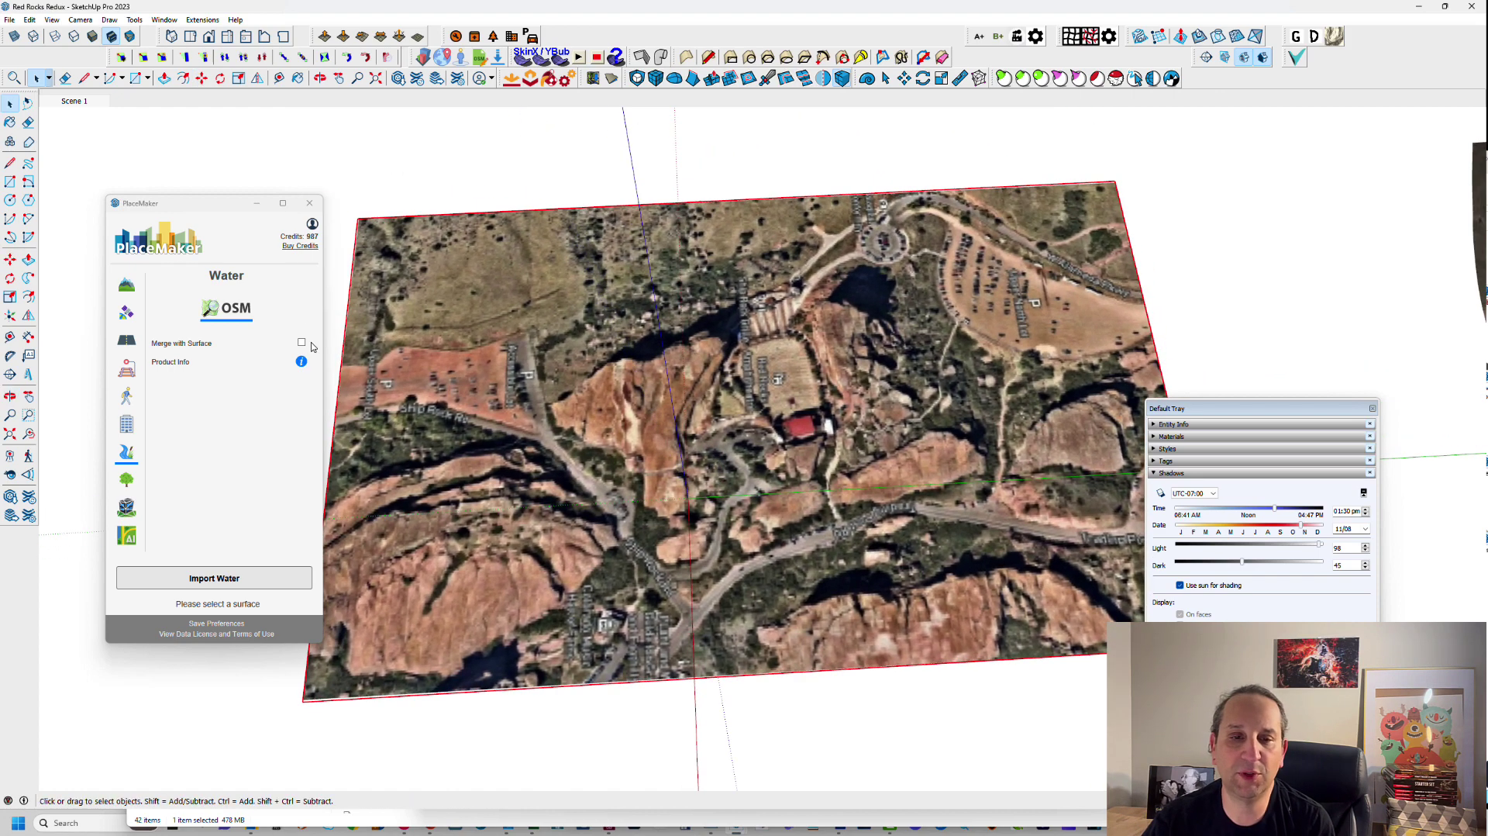
click(129, 314)
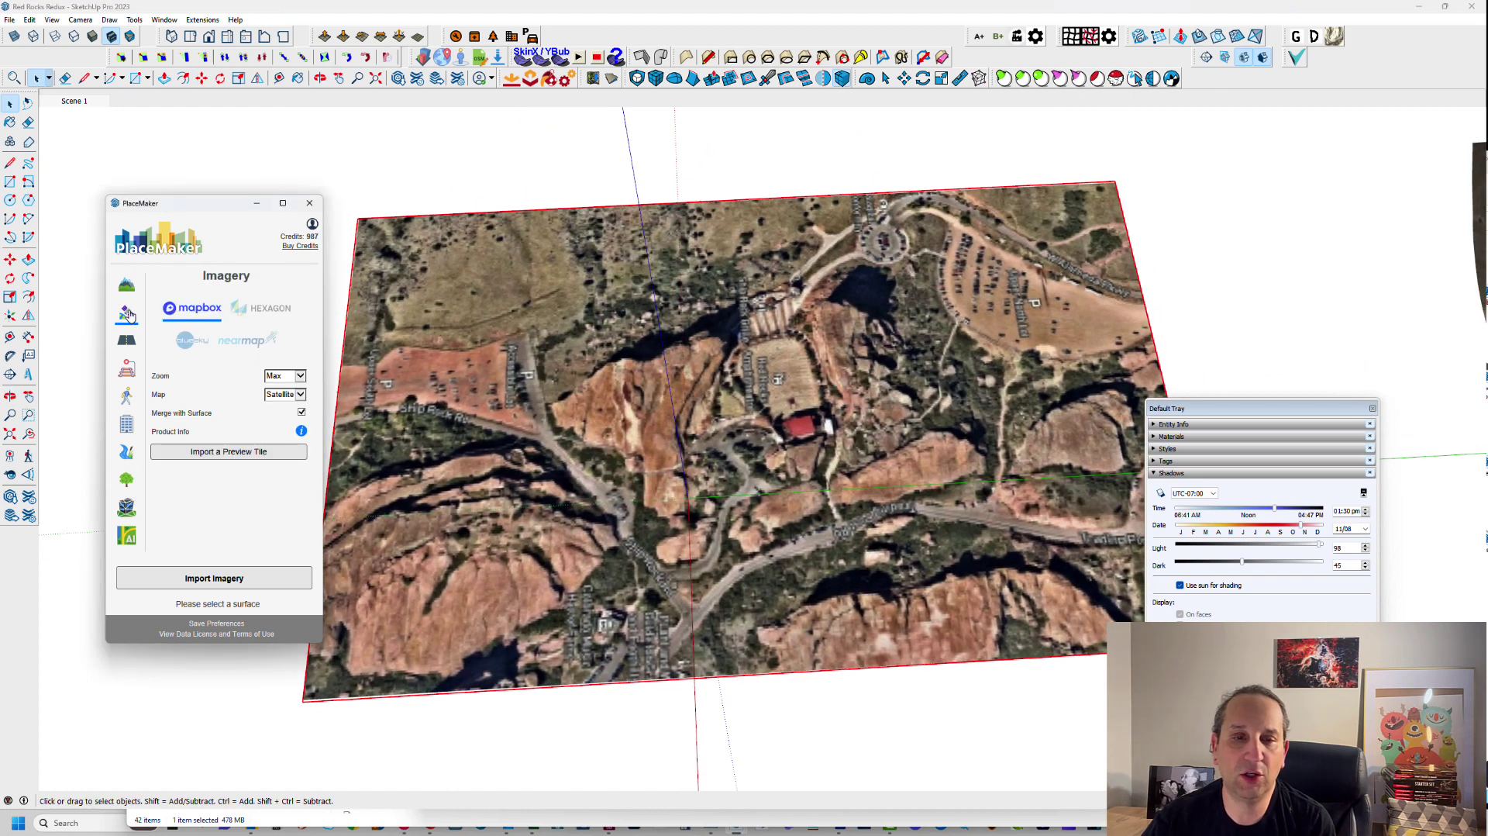
click(249, 342)
click(294, 376)
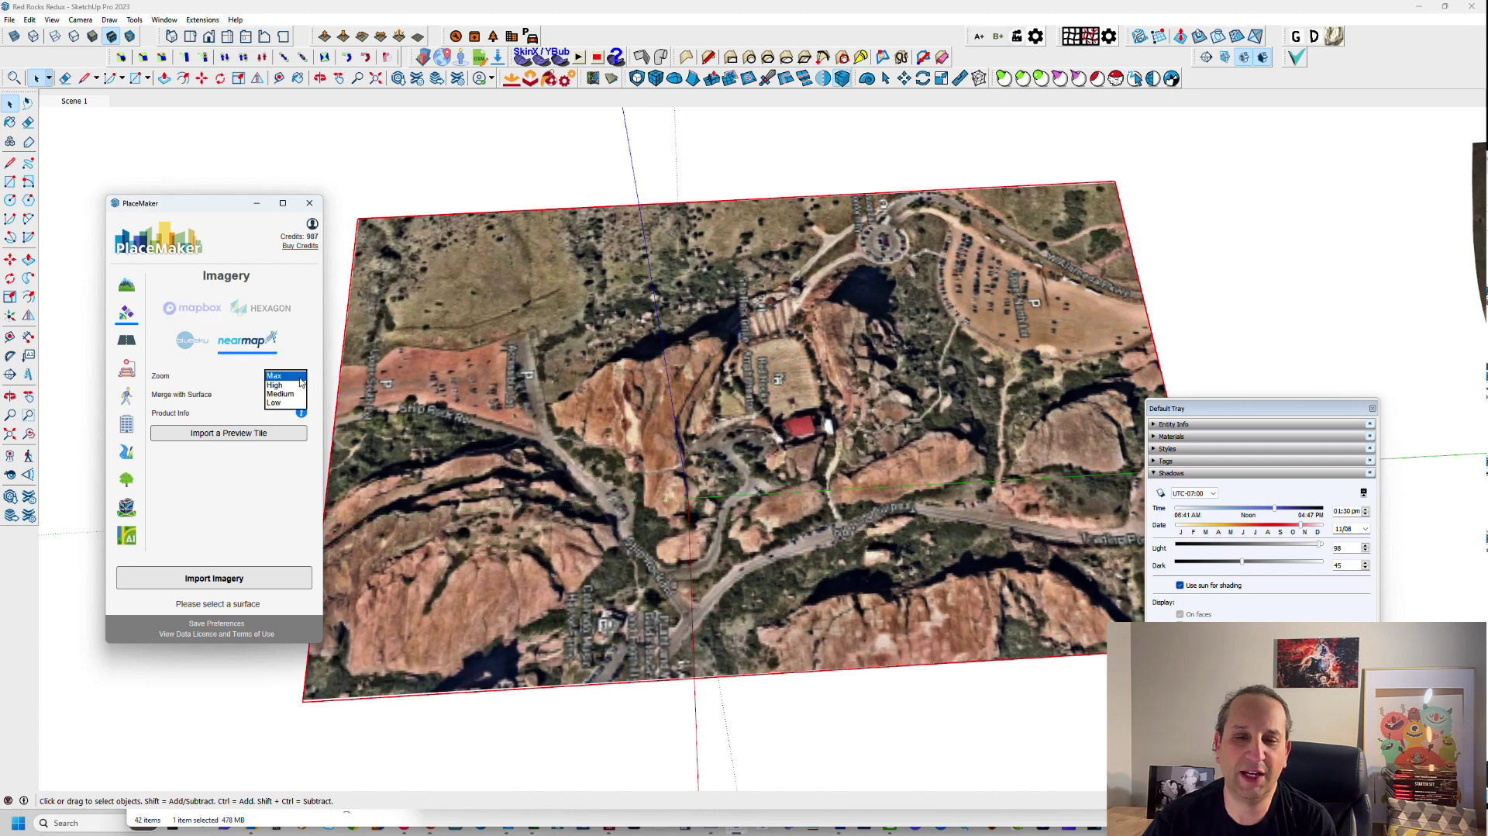
click(283, 390)
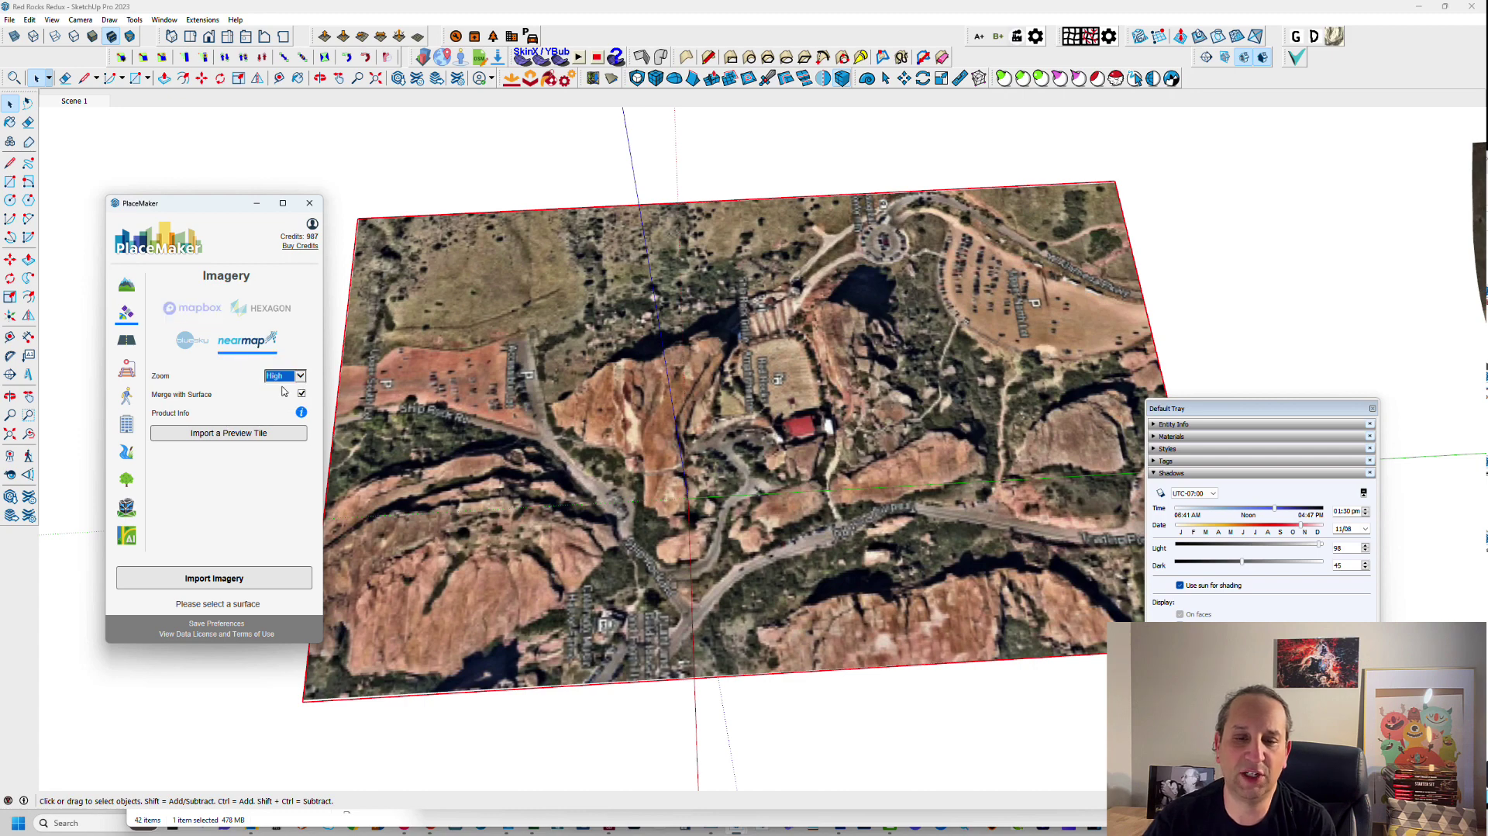
click(239, 591)
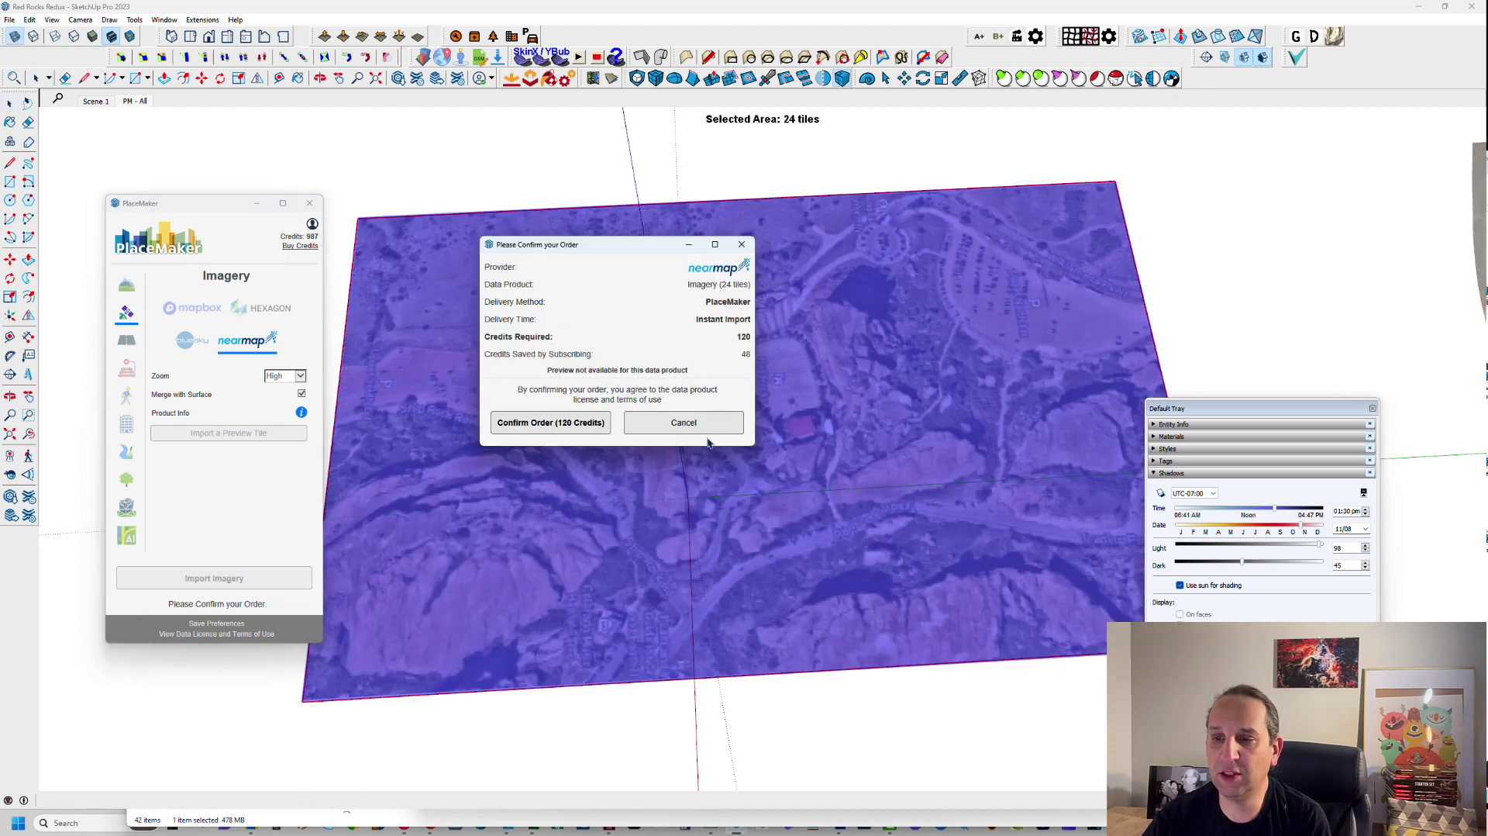
click(686, 425)
- Import nearmap imagery at Max zoom onto the selected surface and confirm the credit order
click(301, 377)
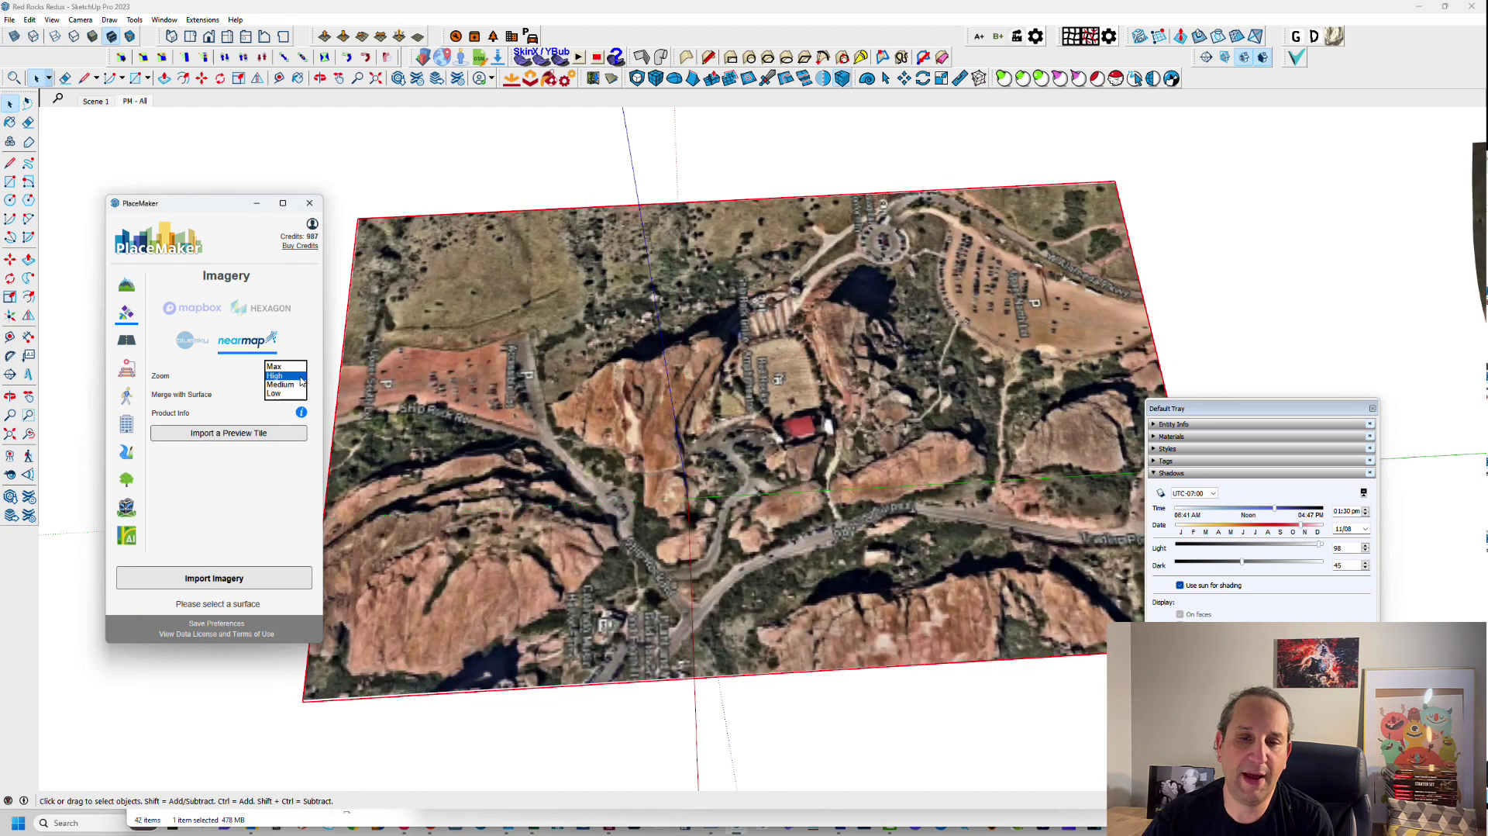
click(275, 366)
click(236, 581)
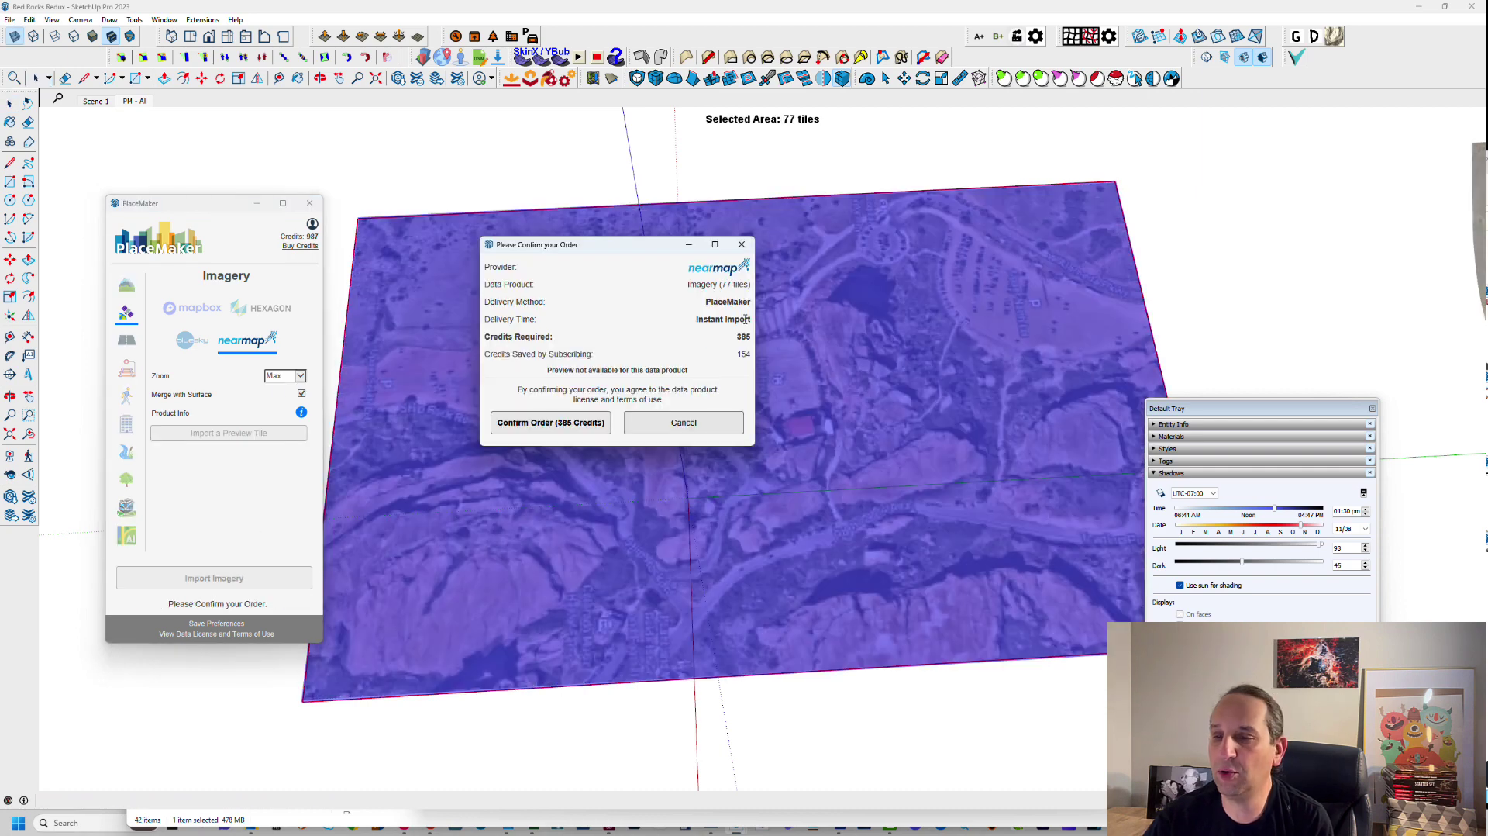
click(571, 422)
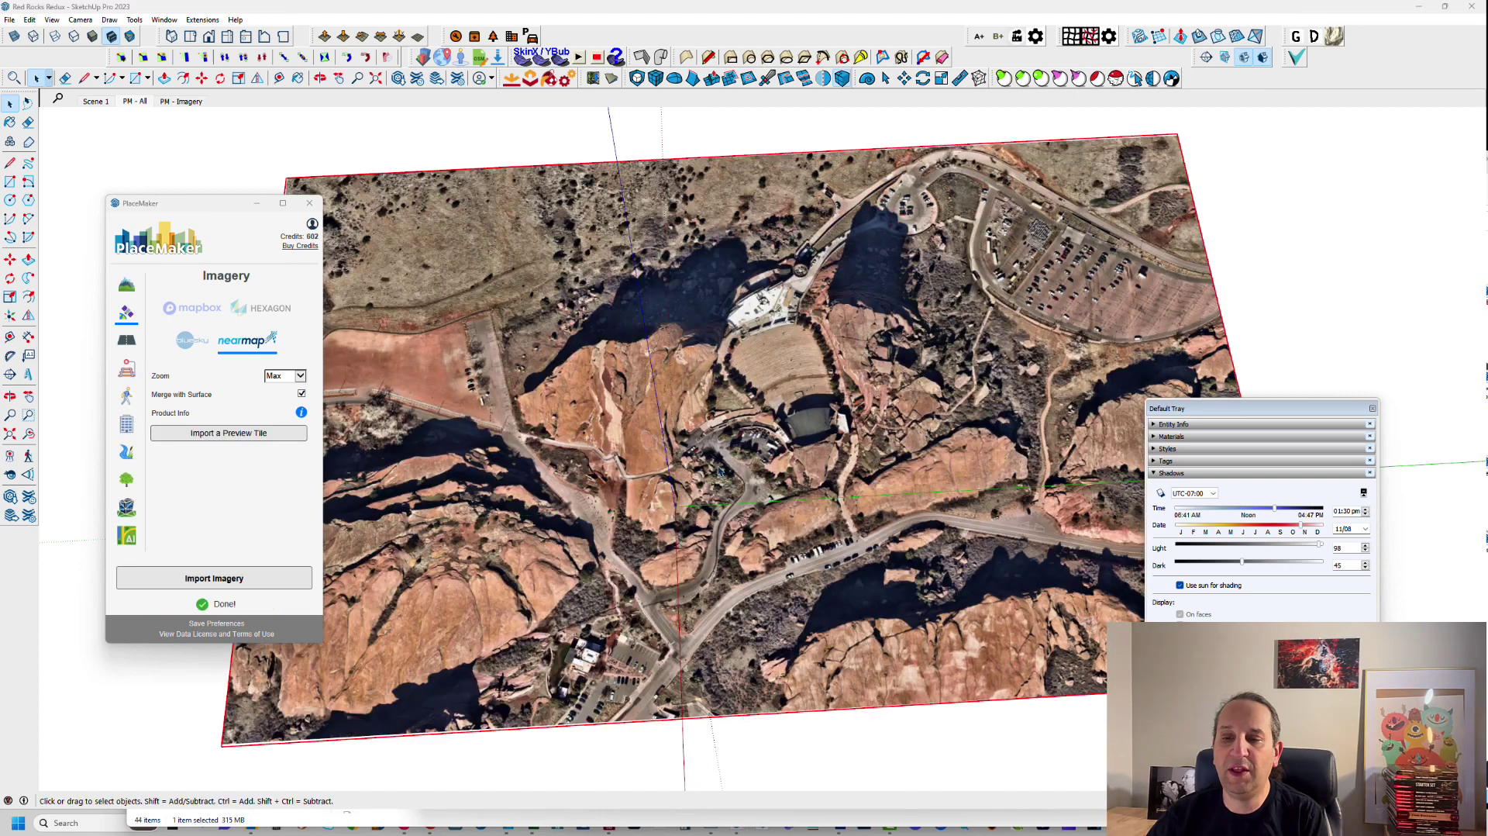
- Enable Use maximum texture size in SketchUp's graphics preferences and apply the change
scroll(738, 461, up, 12)
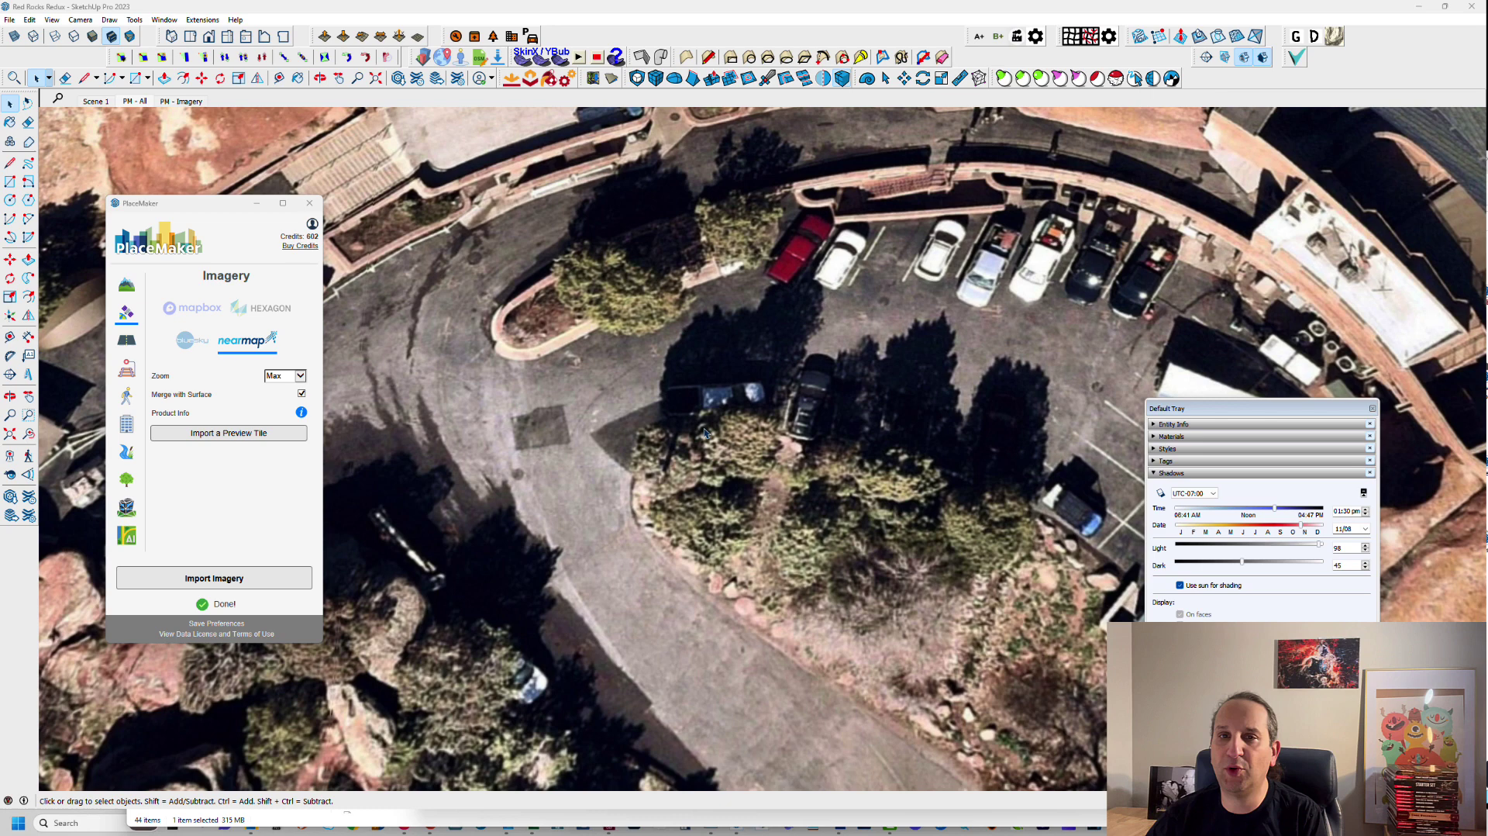
click(164, 19)
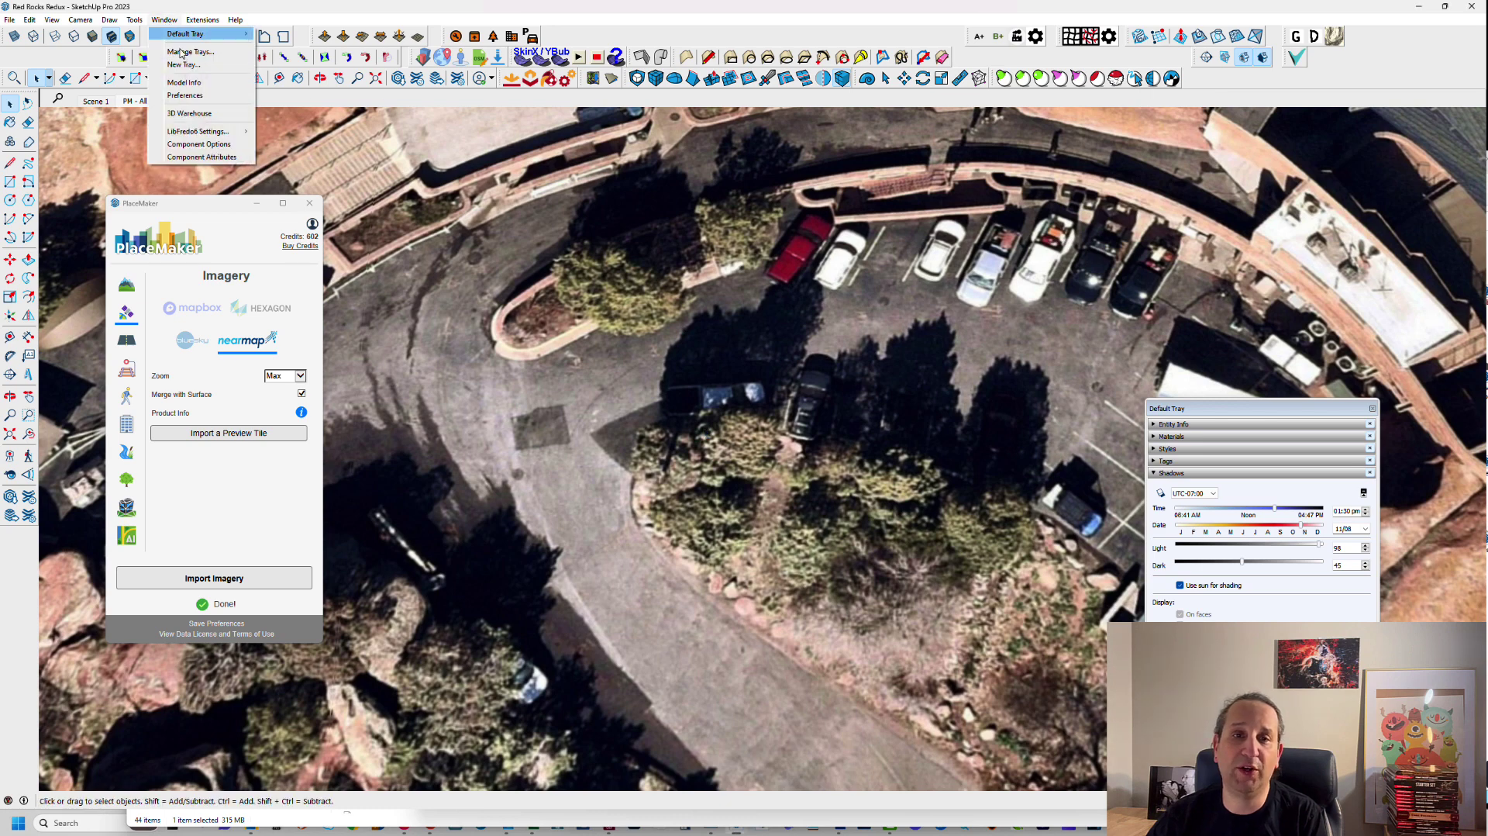
click(186, 95)
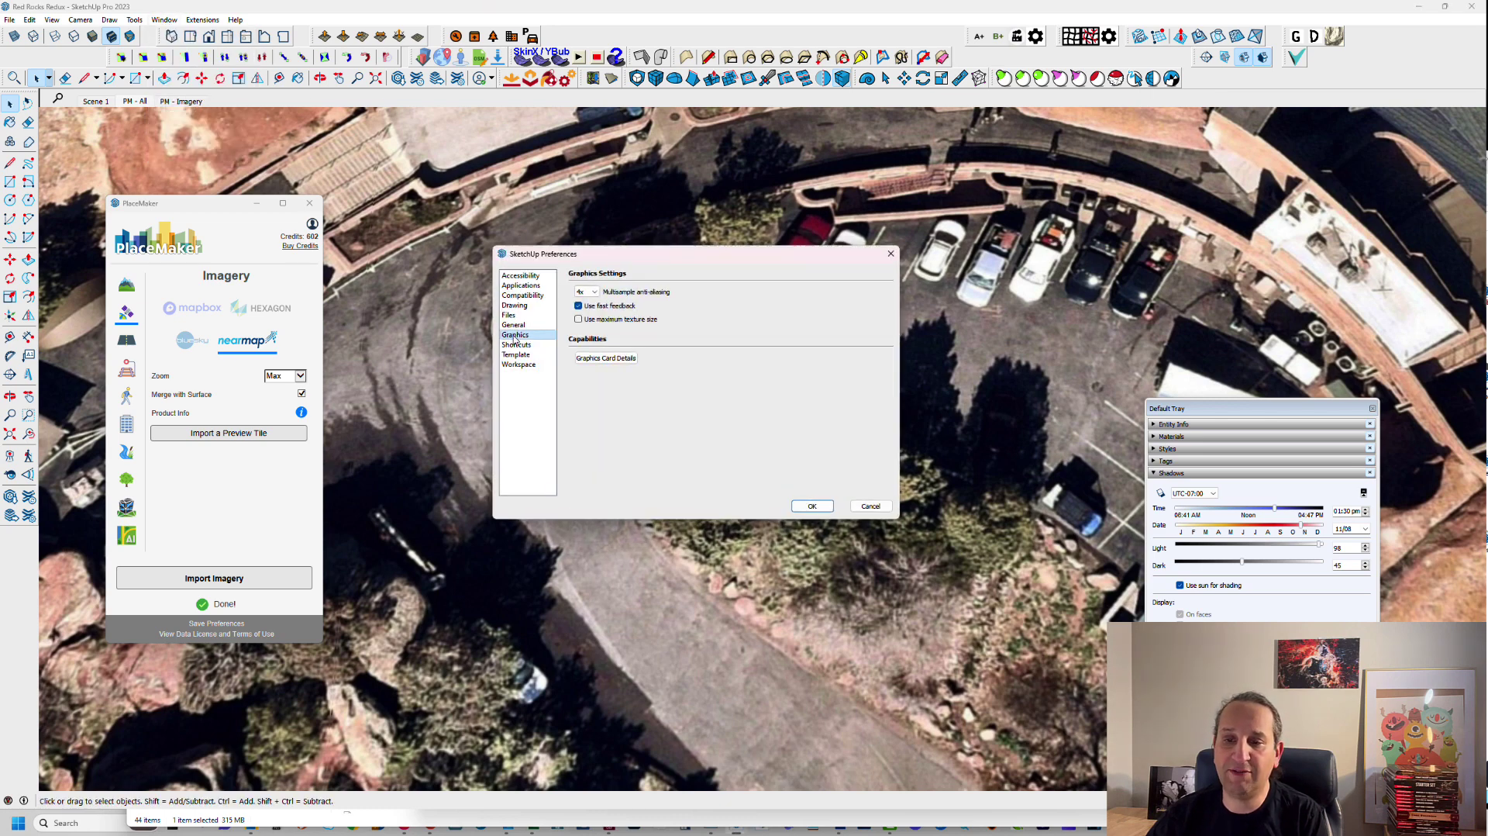
click(578, 319)
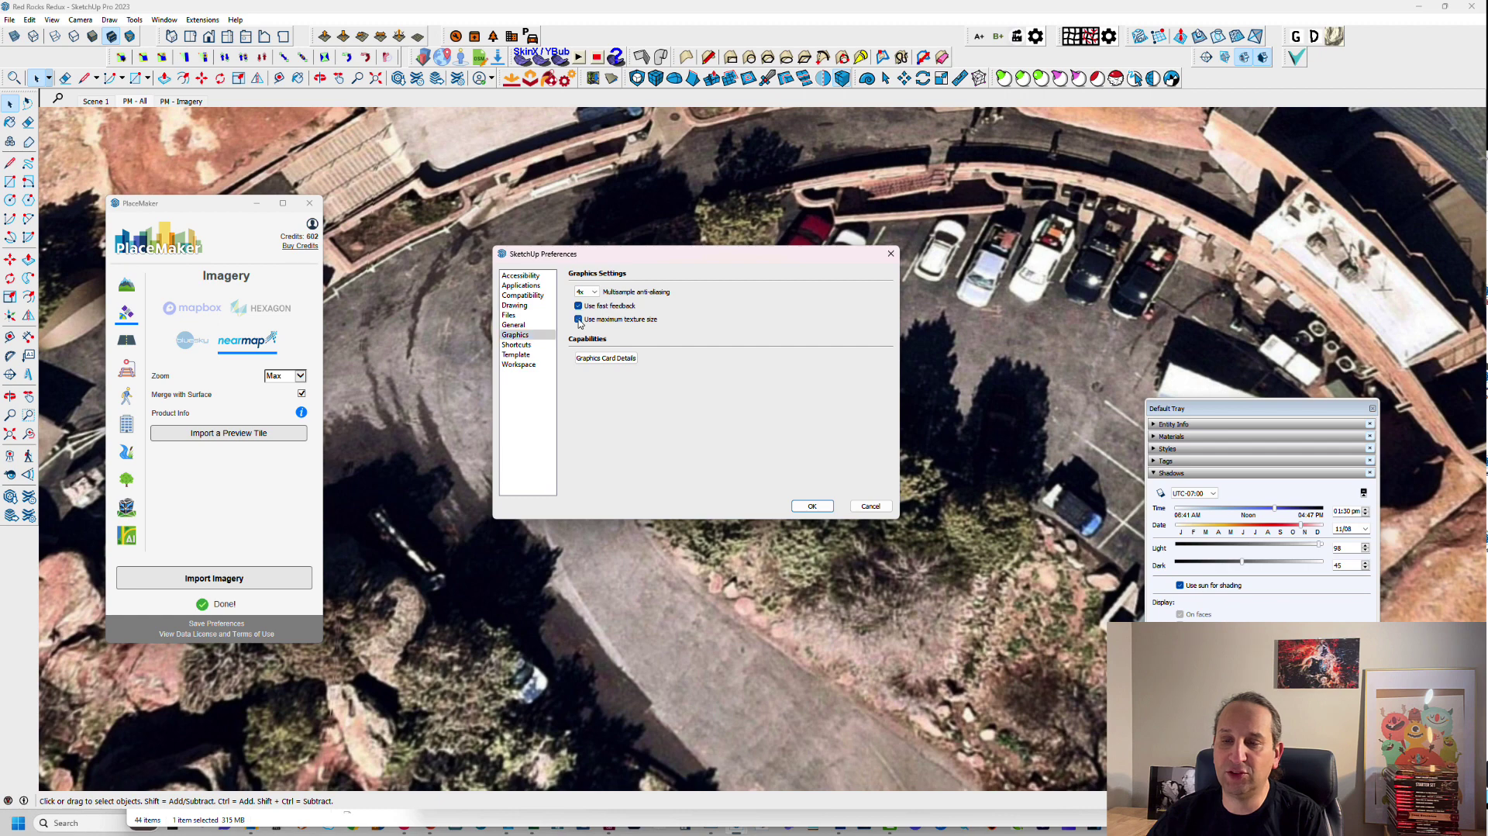
click(819, 508)
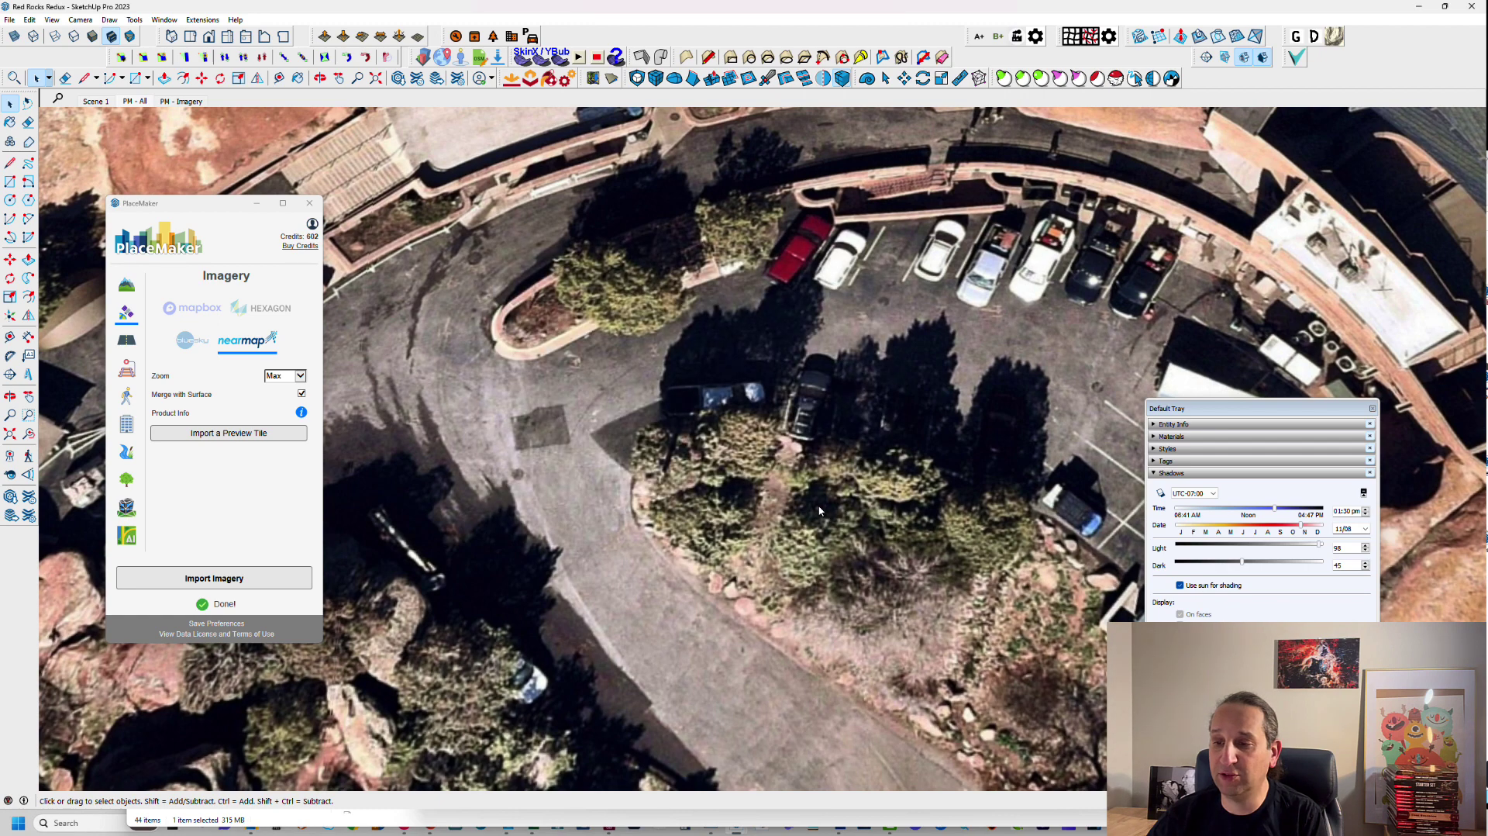
- Review the Use maximum texture size option in SketchUp's graphics preferences and close the preferences with the option enabled
scroll(723, 313, down, 6)
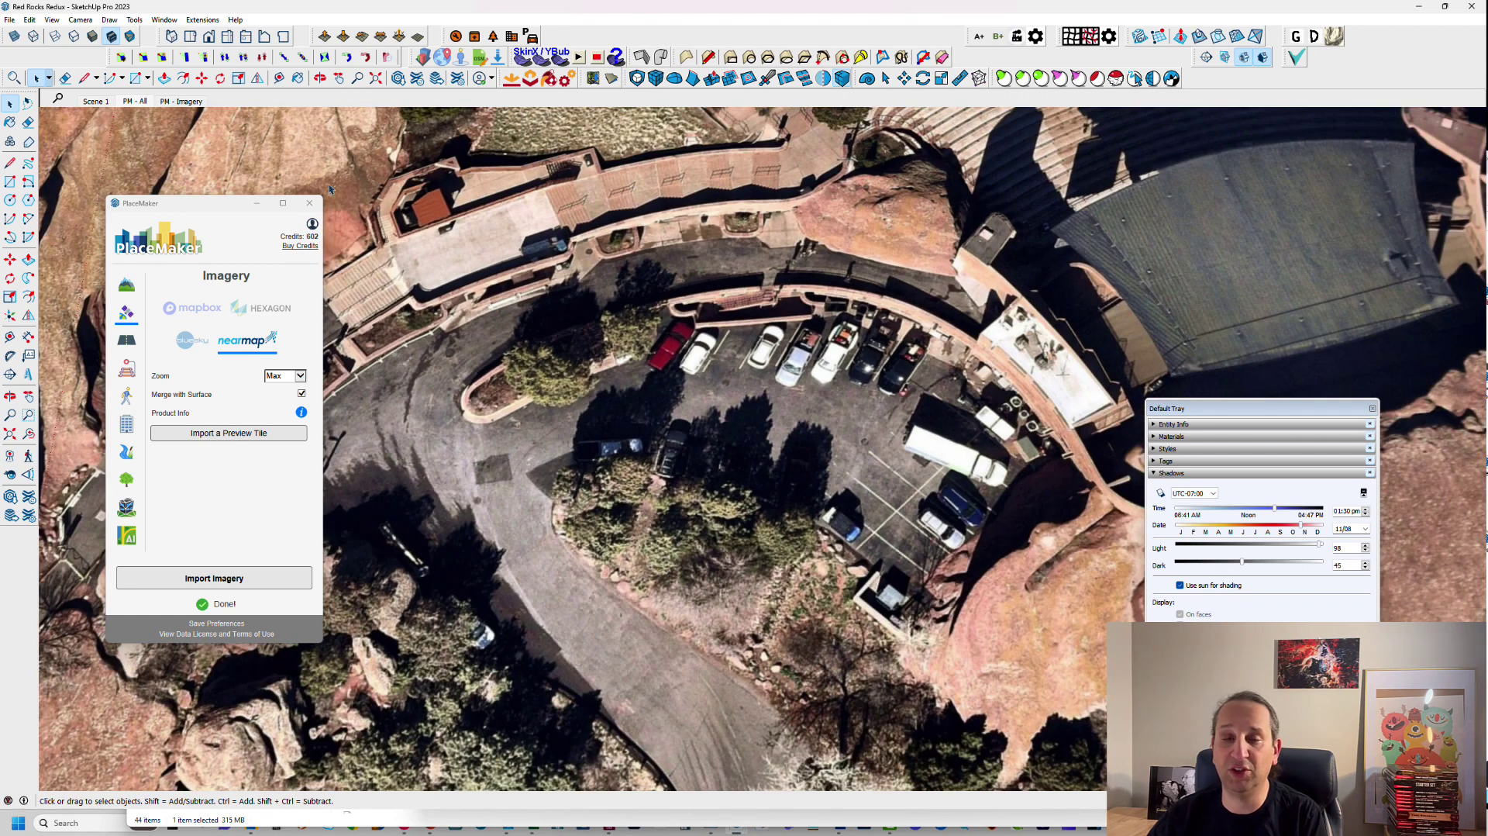
click(203, 20)
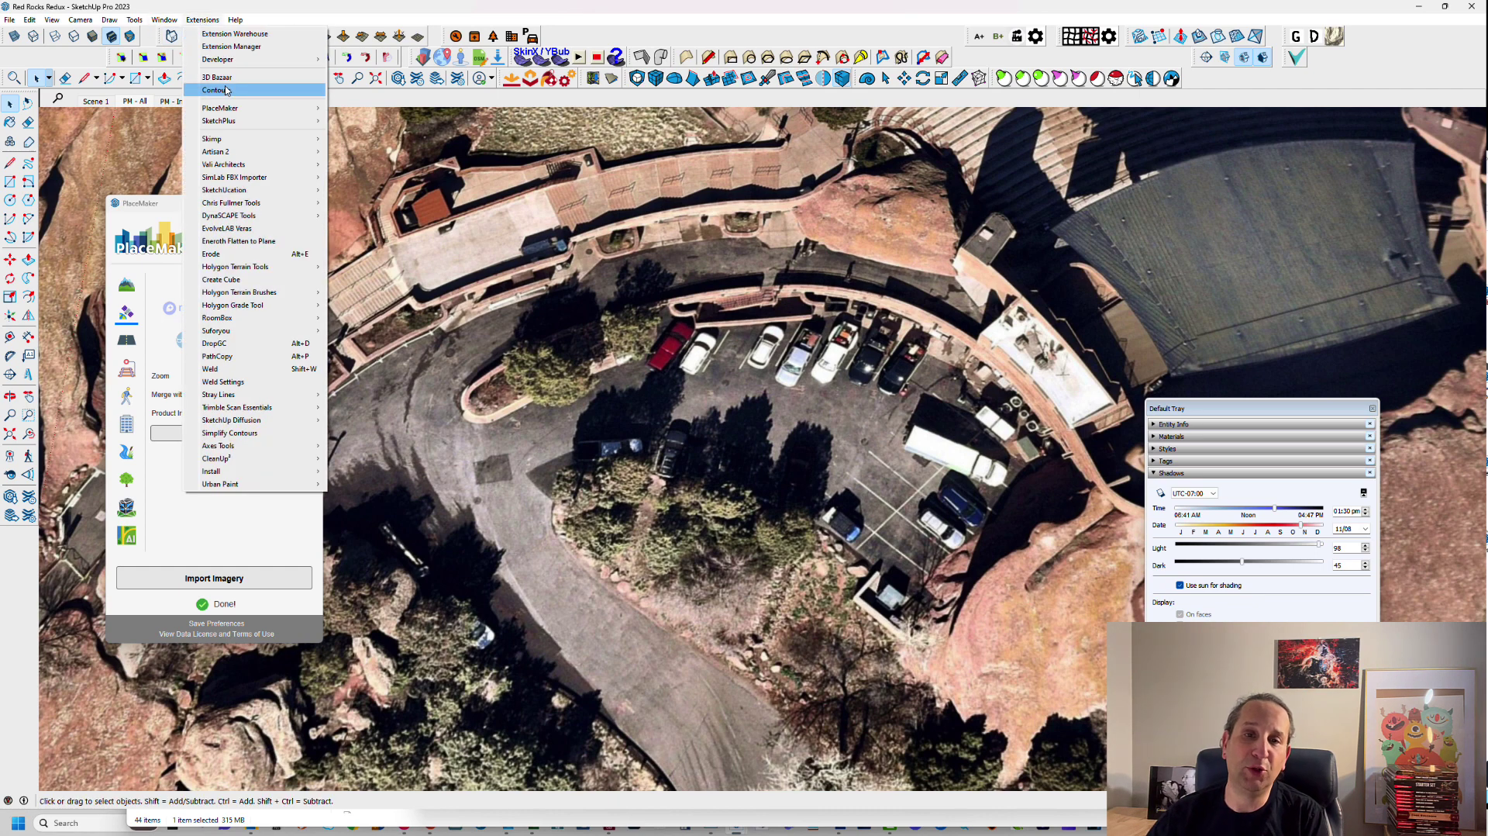
mouse_move(165, 19)
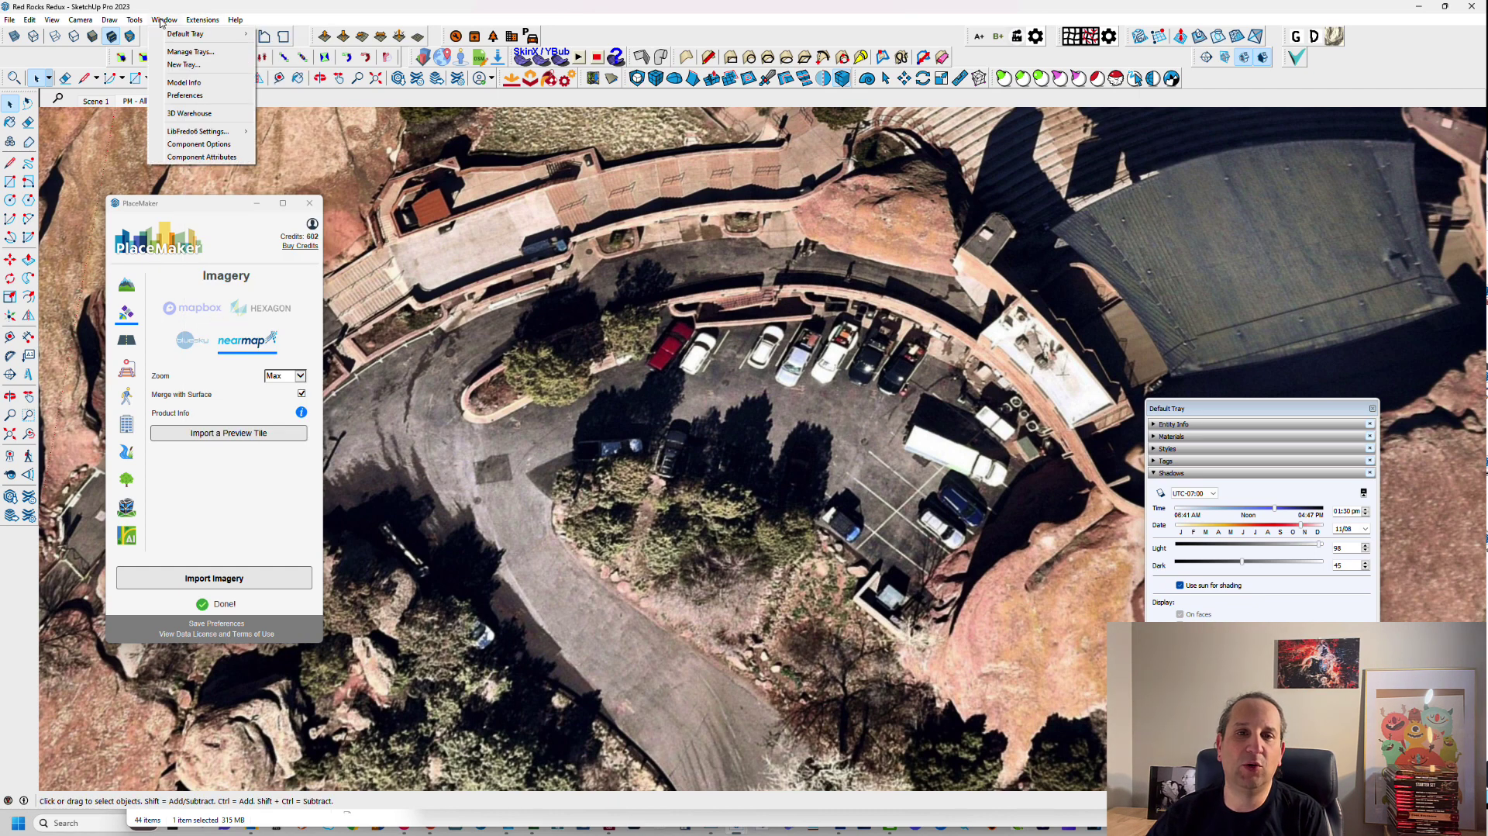
click(186, 89)
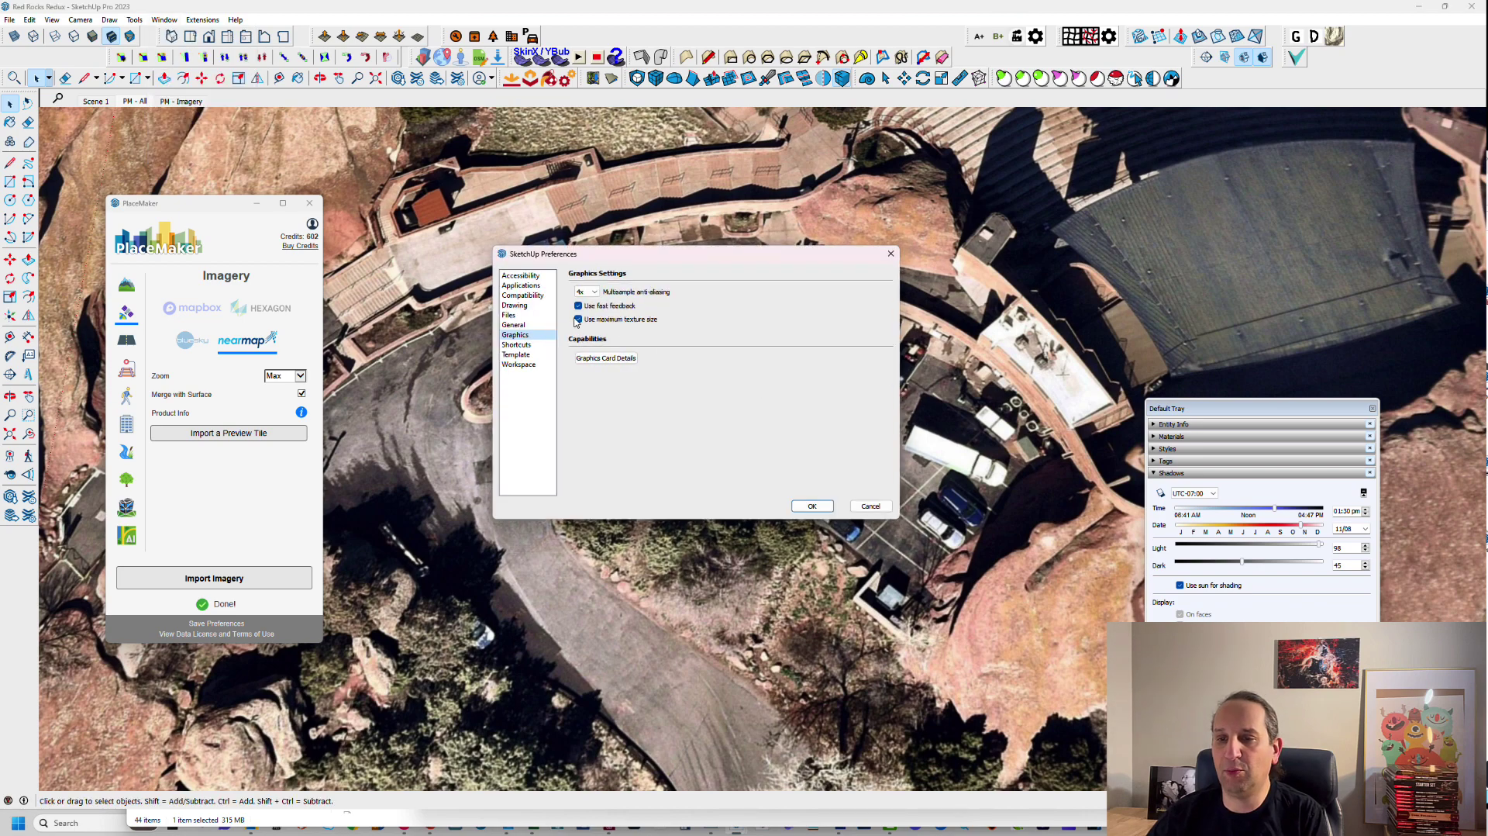
click(578, 319)
click(812, 506)
- Choose PlaceMaker's Cesium ion terrain import and turn off Limit Grid Points, accepting the performance warning
scroll(705, 369, down, 10)
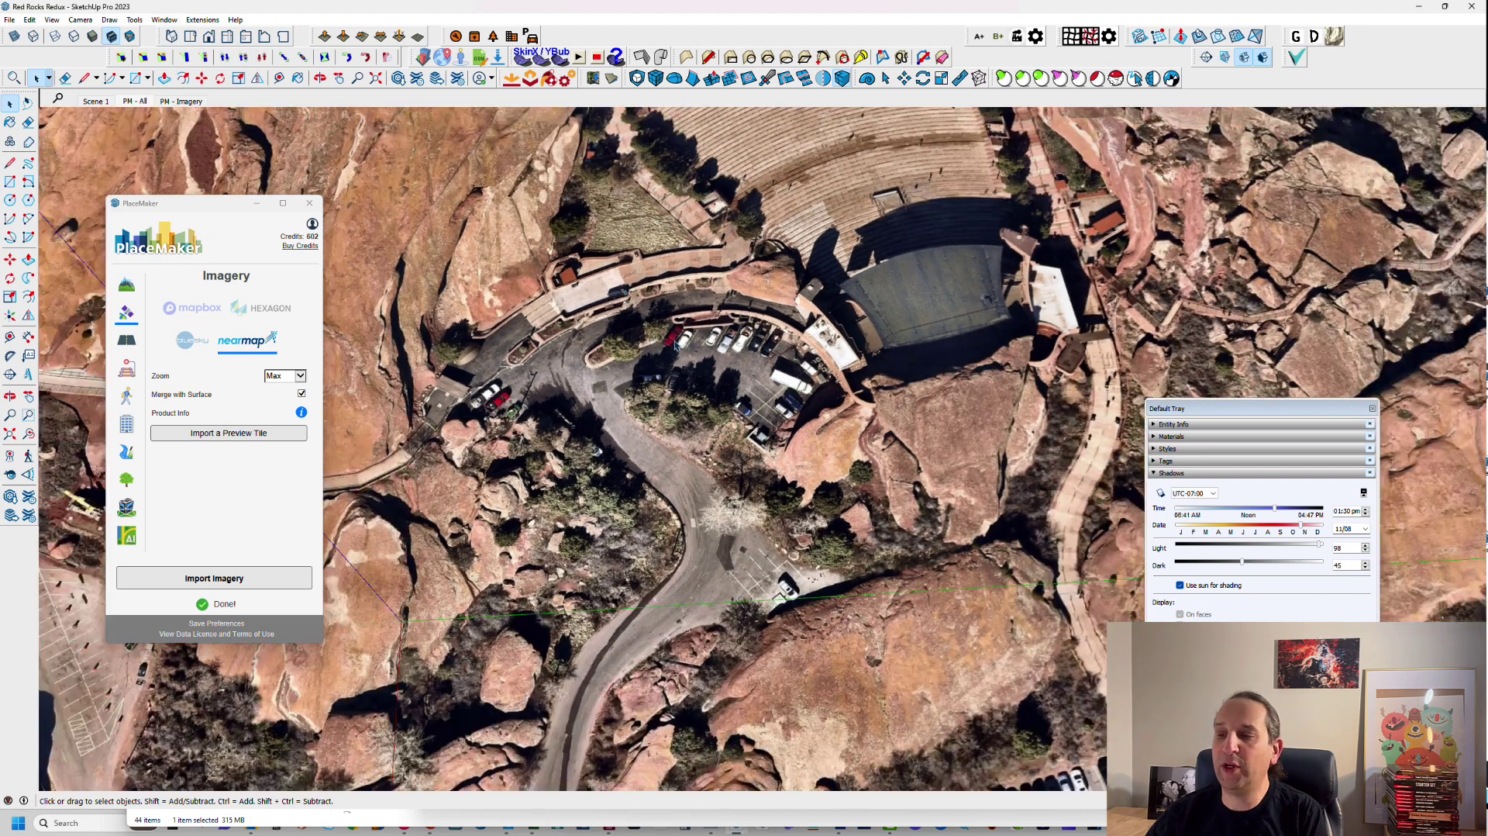
scroll(674, 362, down, 8)
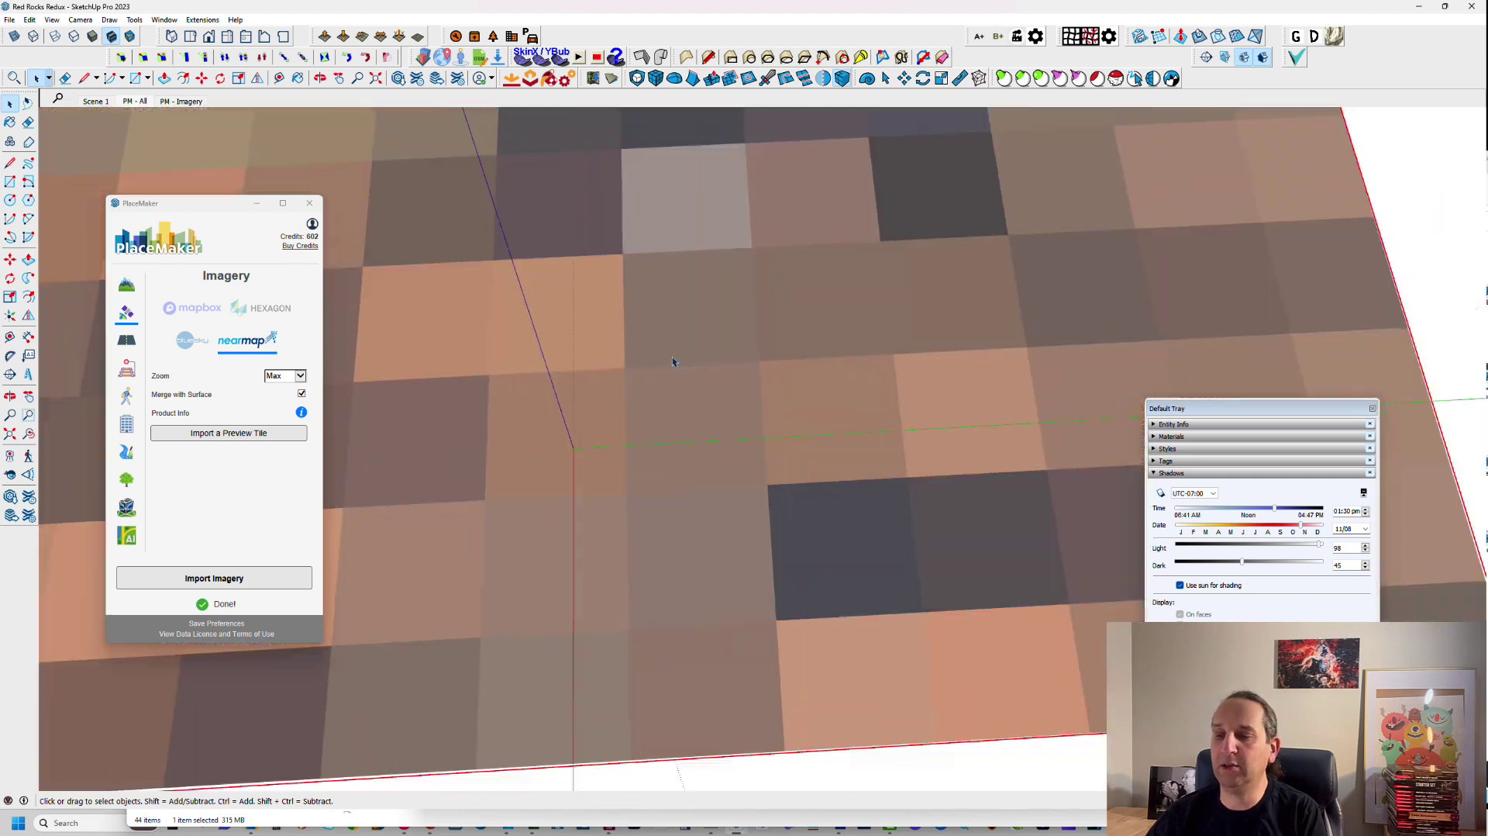
middle_drag(731, 471, 706, 265)
scroll(735, 419, down, 2)
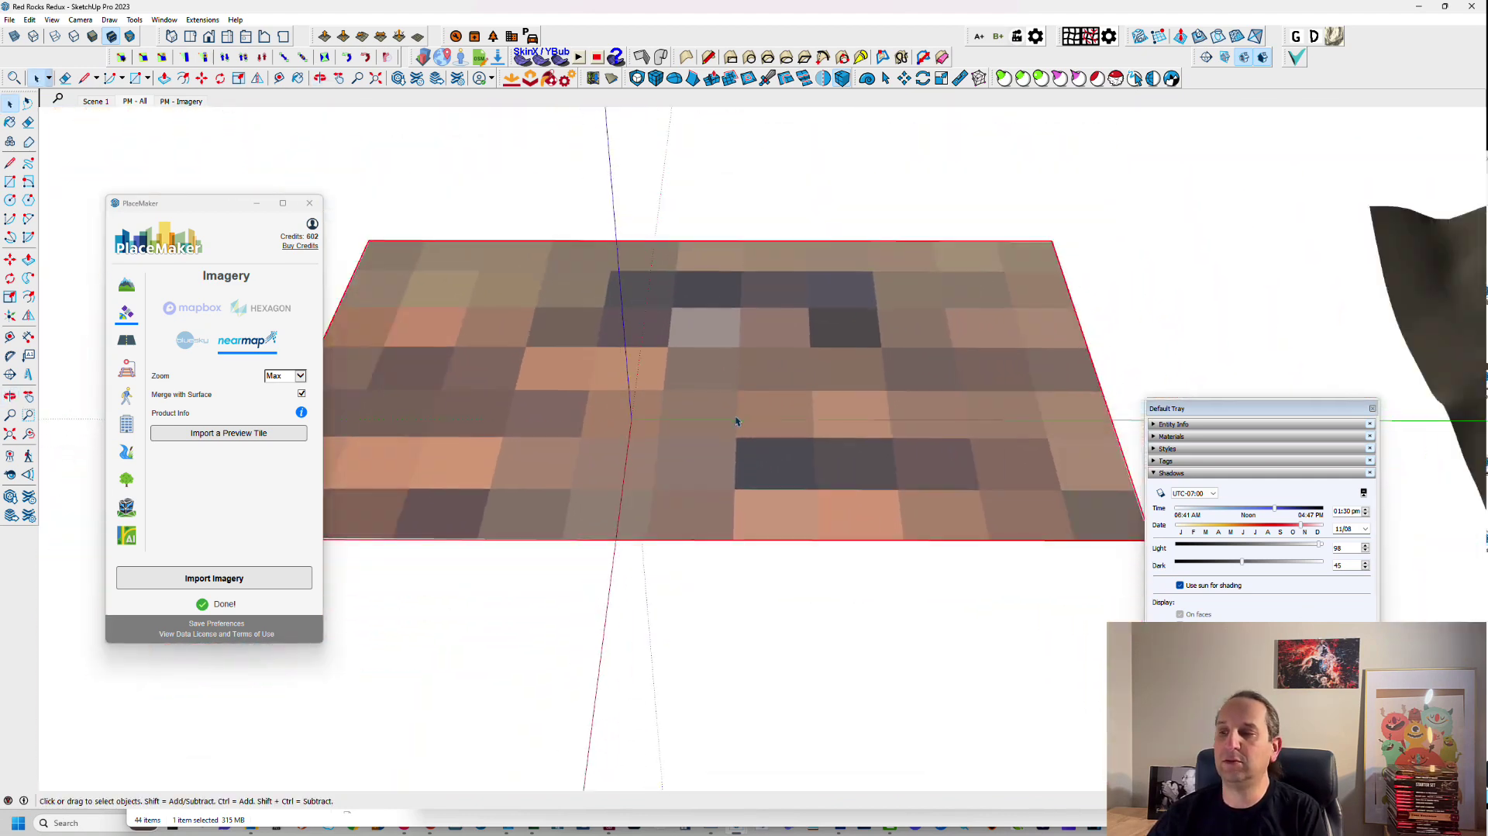
middle_drag(737, 419, 1327, 279)
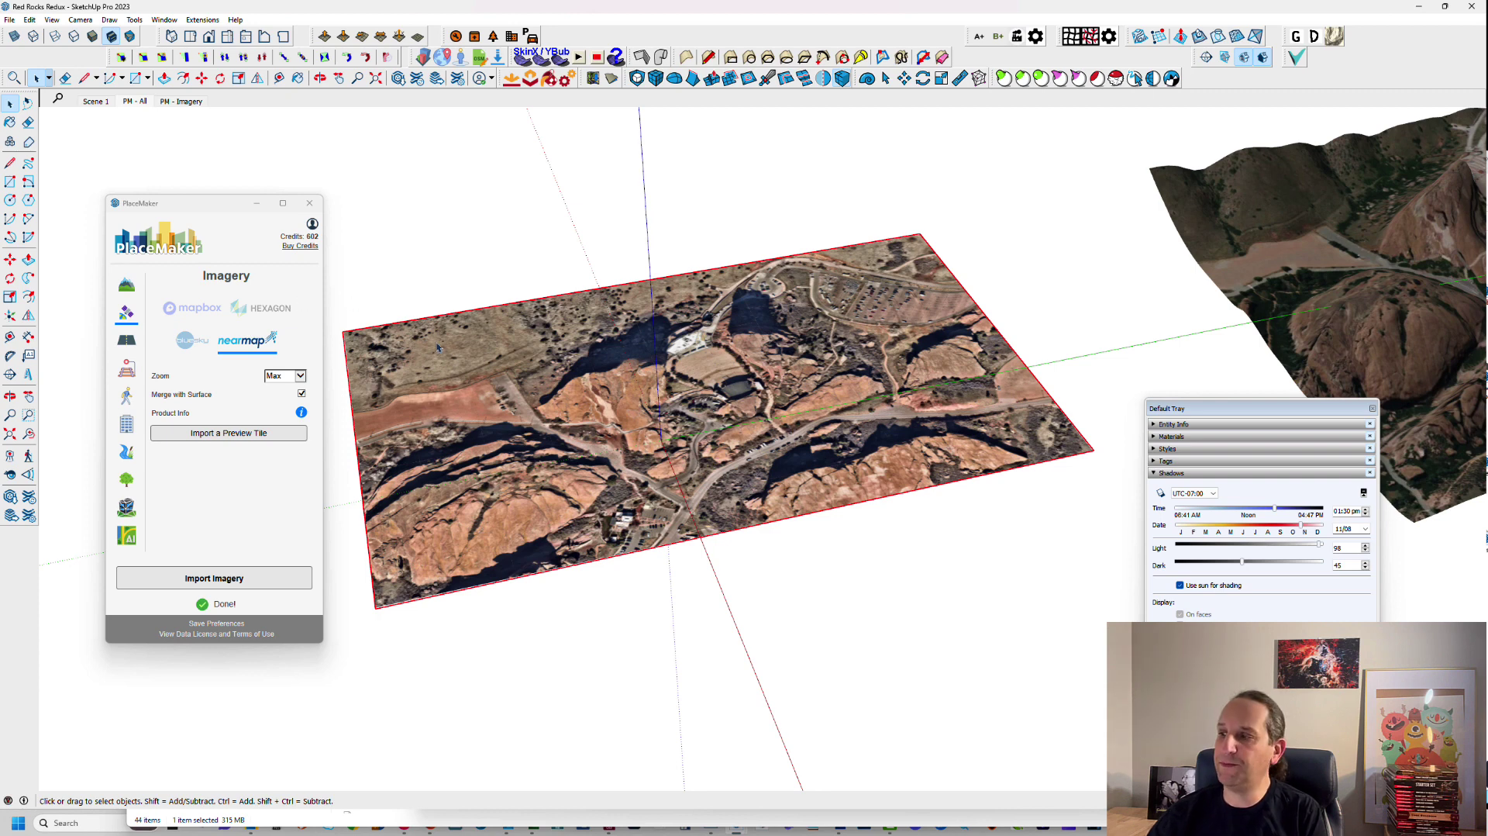
click(127, 285)
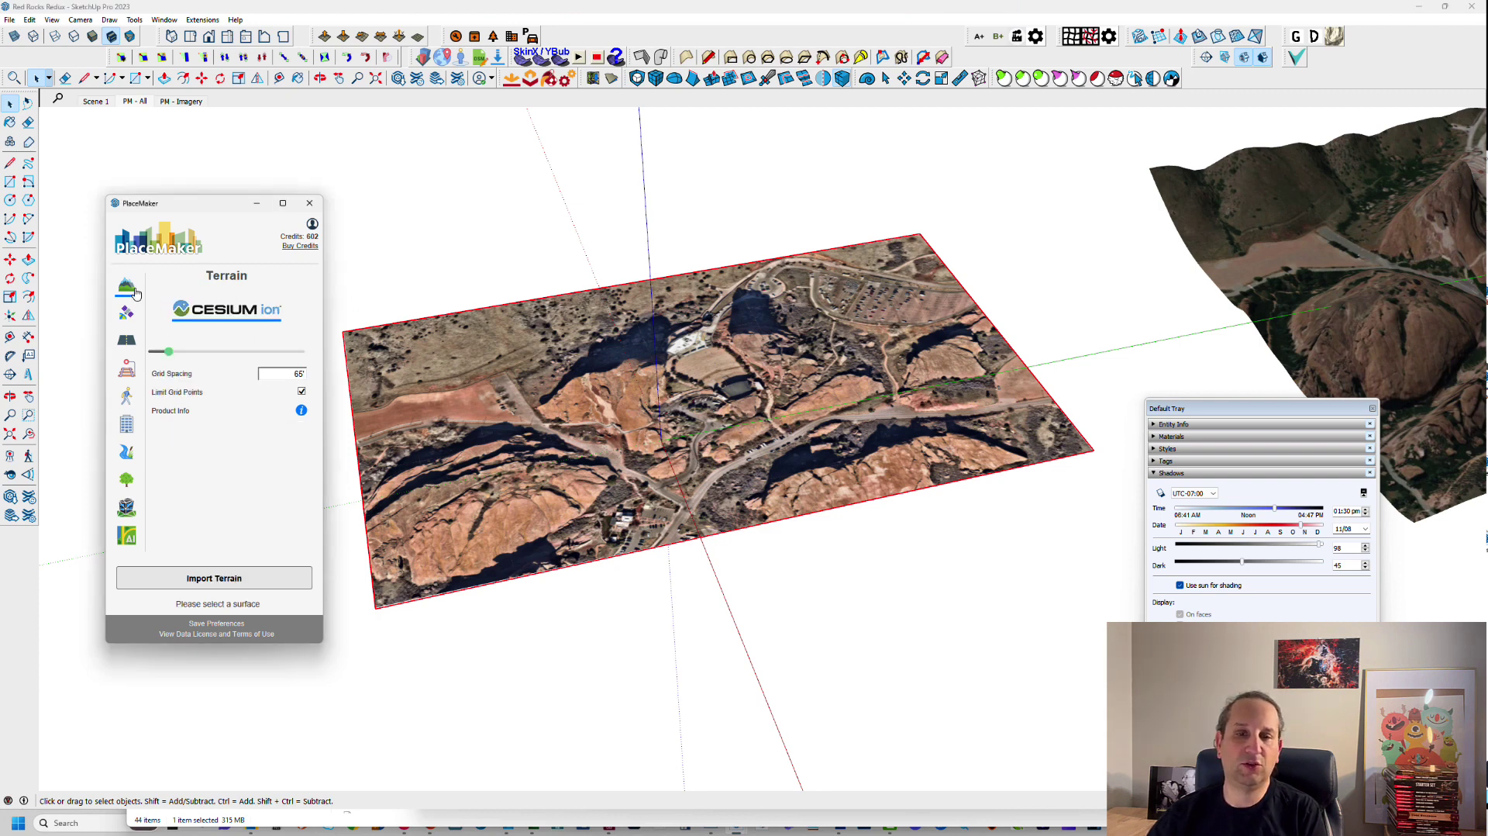
click(301, 392)
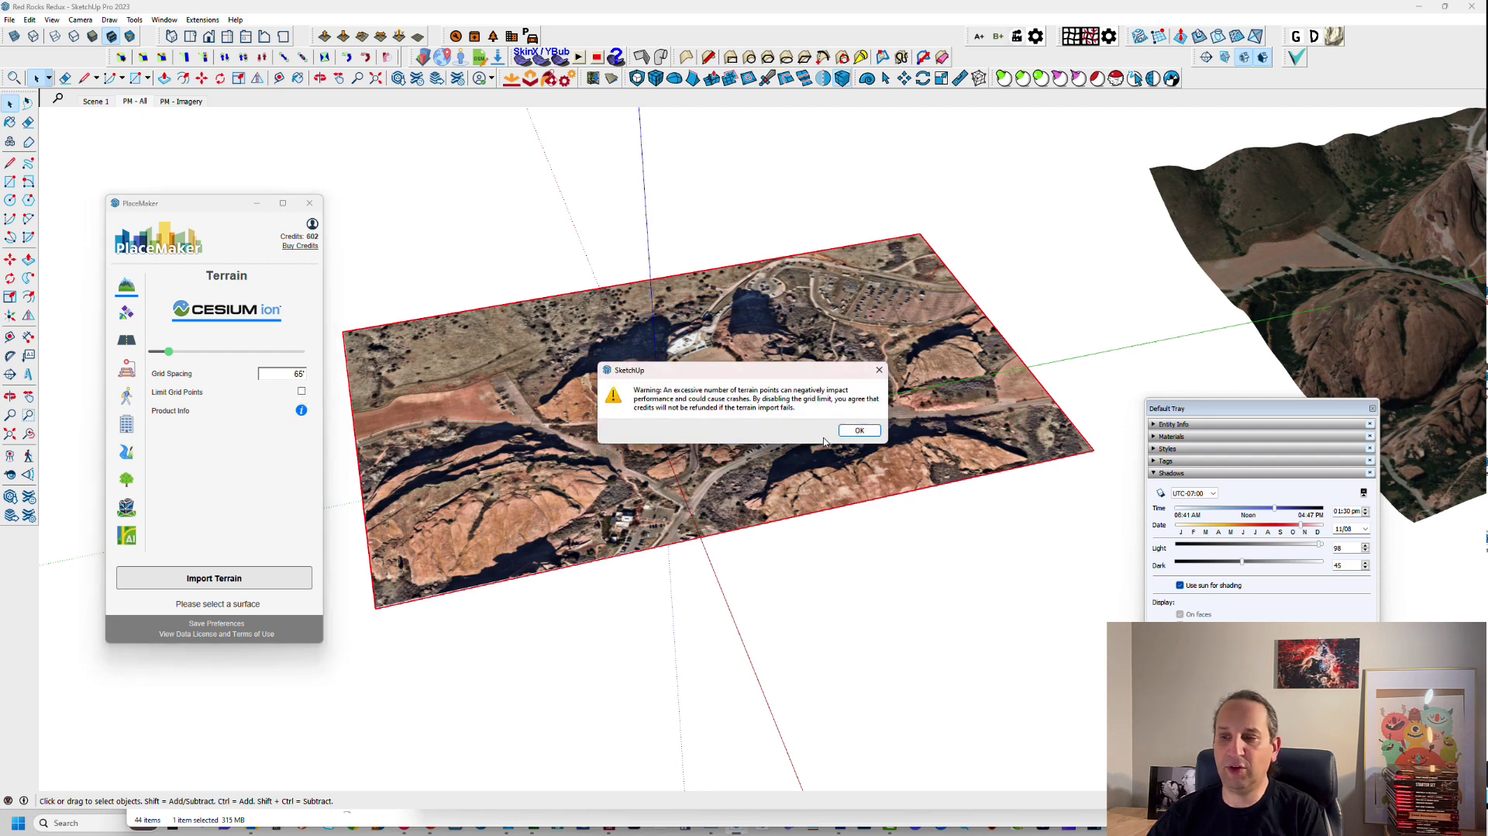
click(860, 431)
- Set the terrain grid spacing to 15', import the Cesium ion terrain onto the selected surface and confirm the credit order
click(292, 374)
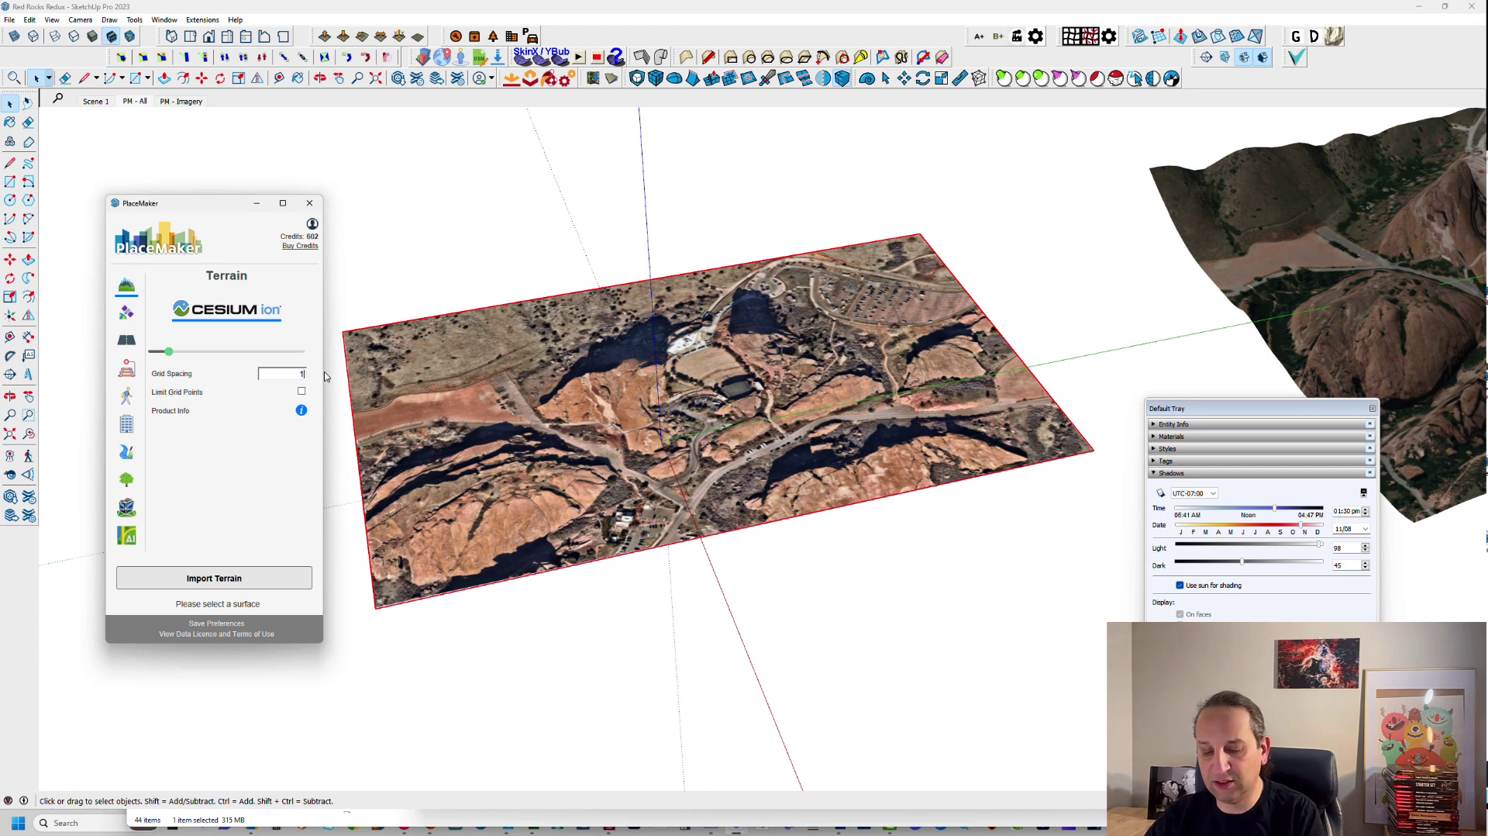
key(Return)
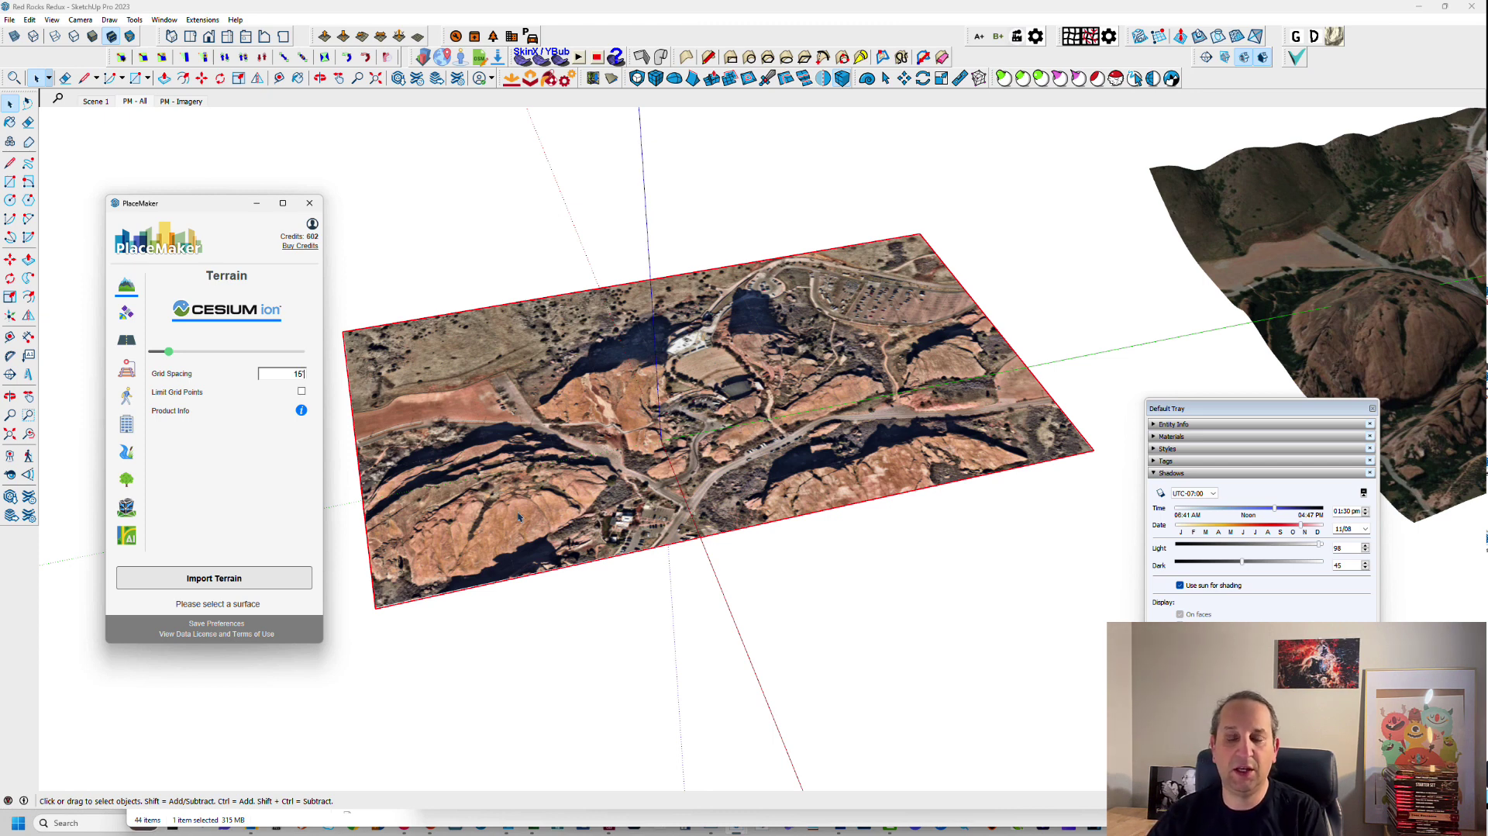
click(262, 579)
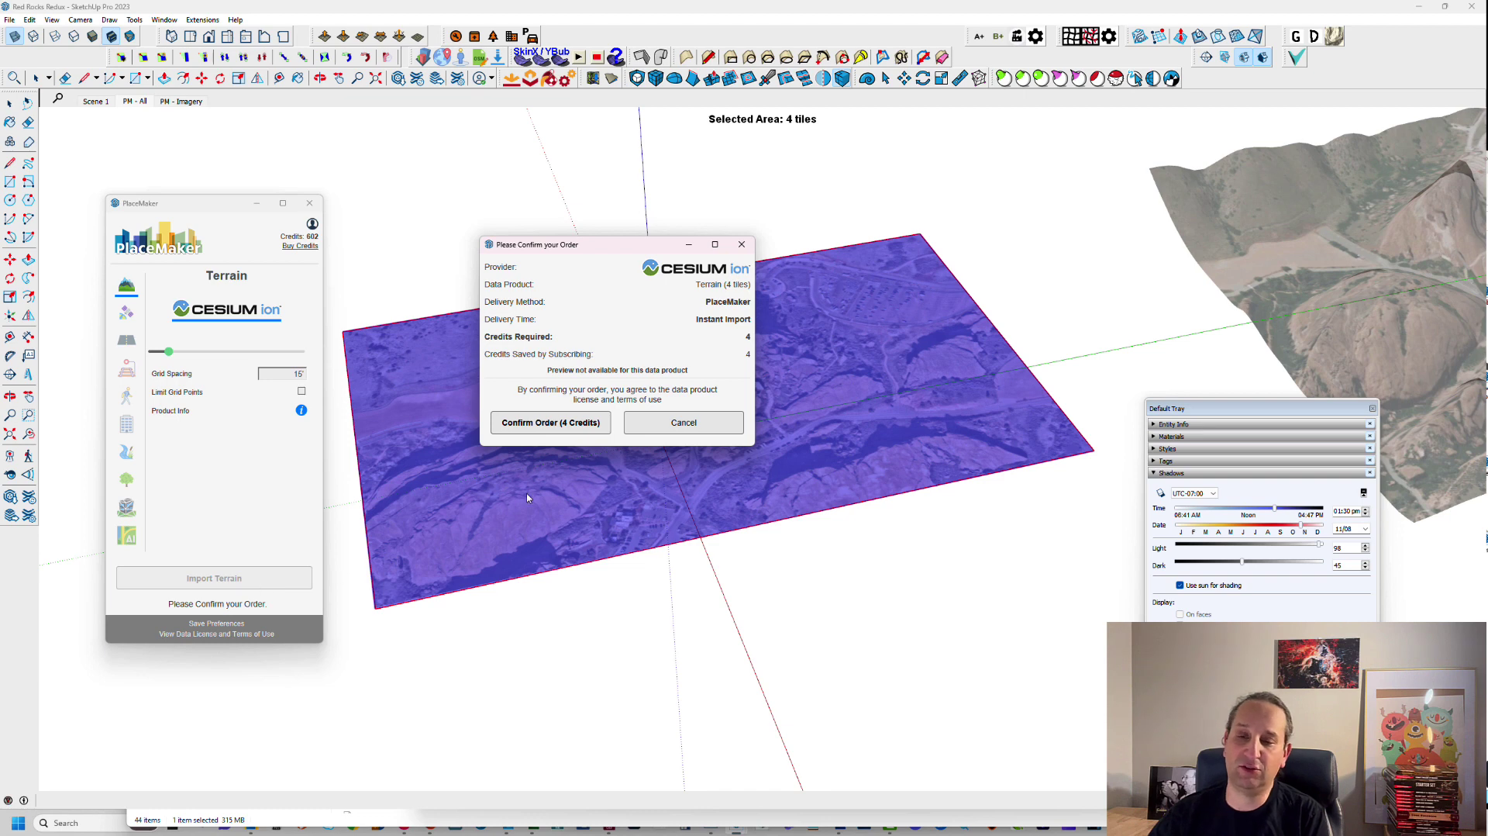
click(572, 419)
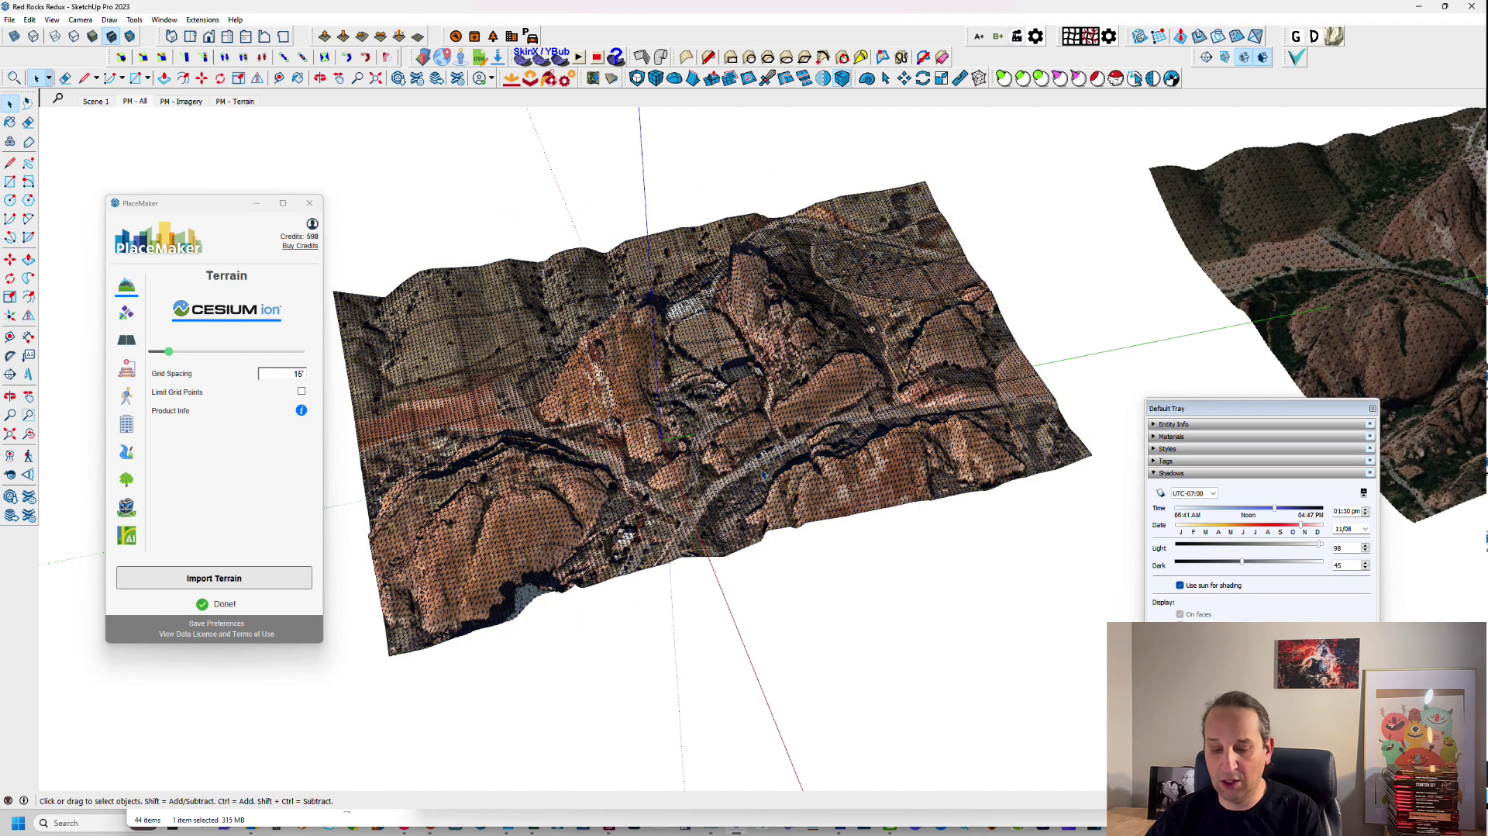
- Examine the imported Red Rocks terrain close up and from several angles, including the rock formations, amphitheatre, roads and parking lots
scroll(763, 474, up, 5)
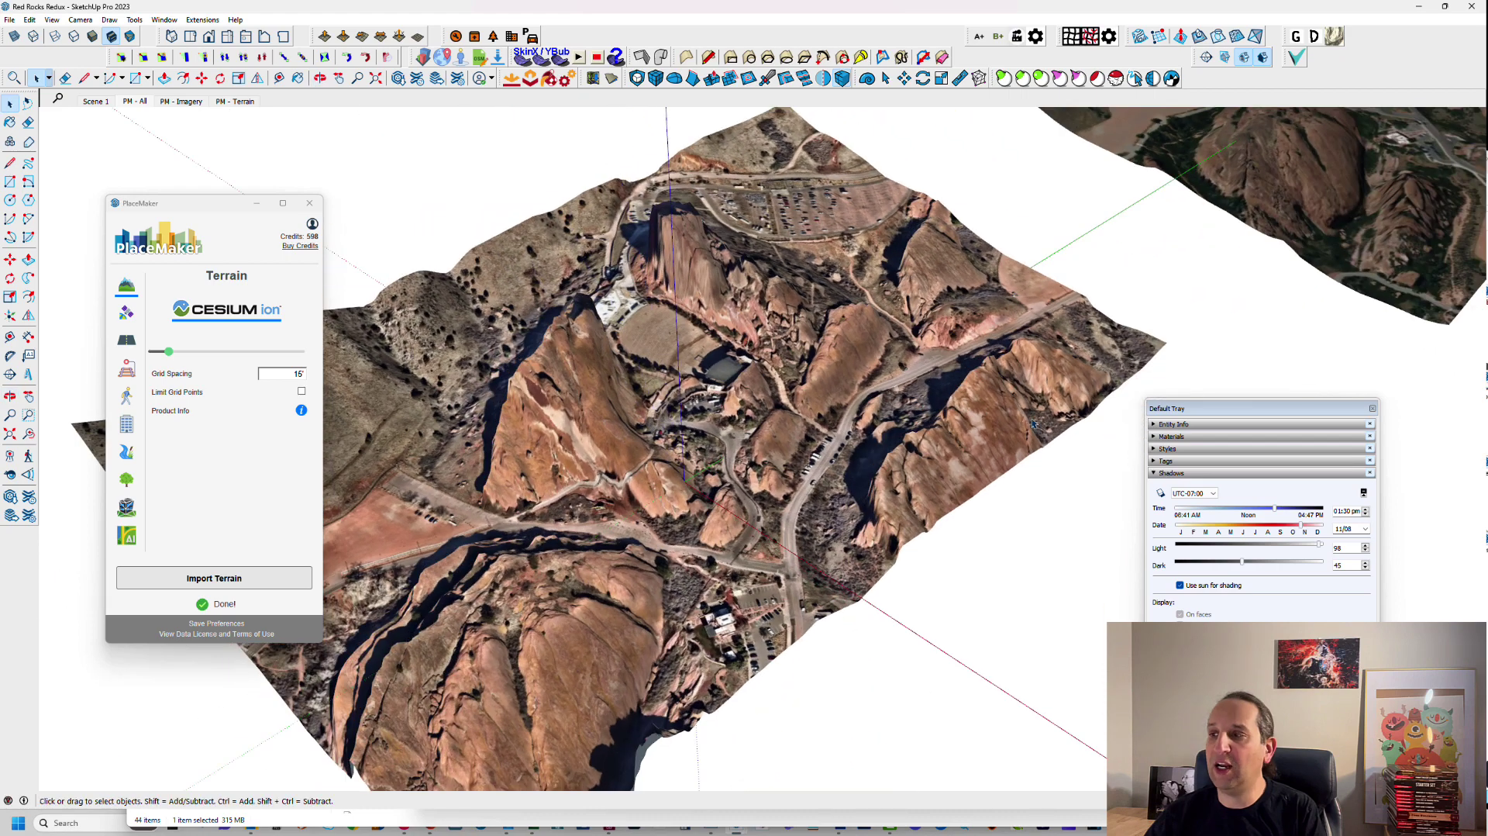
scroll(925, 452, up, 3)
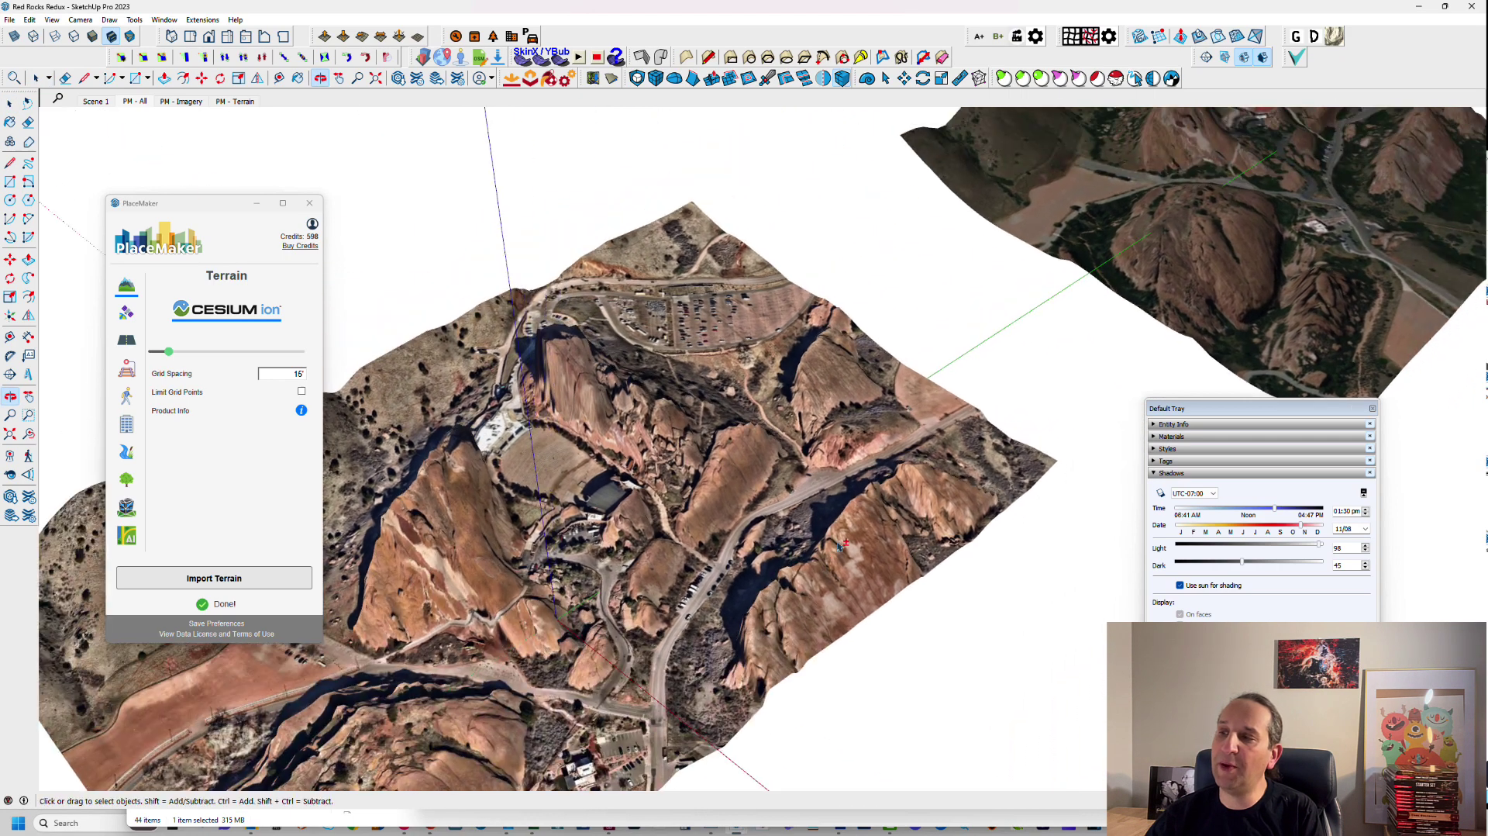
scroll(593, 508, up, 5)
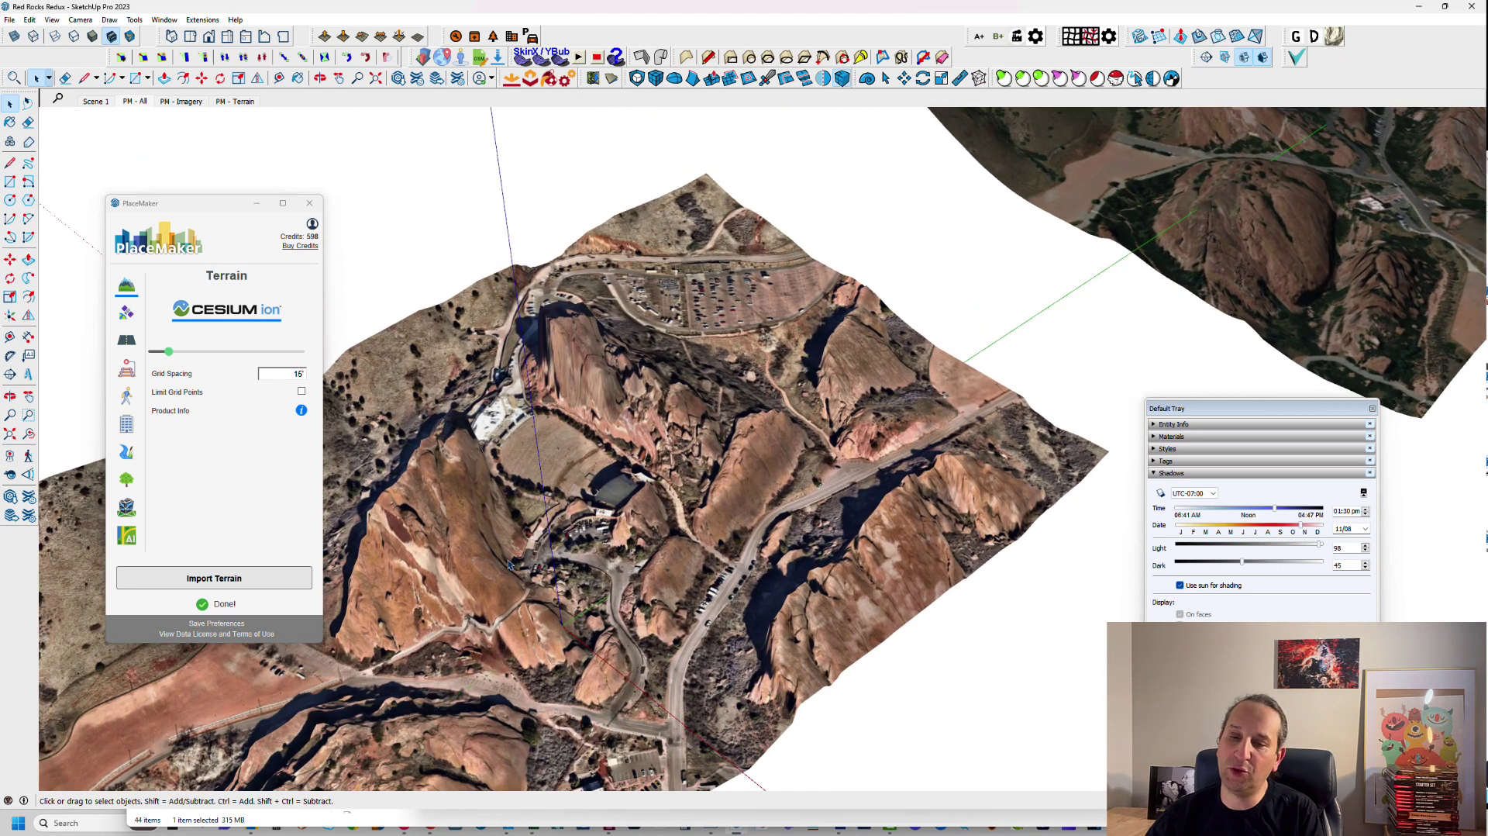
middle_drag(729, 533, 713, 231)
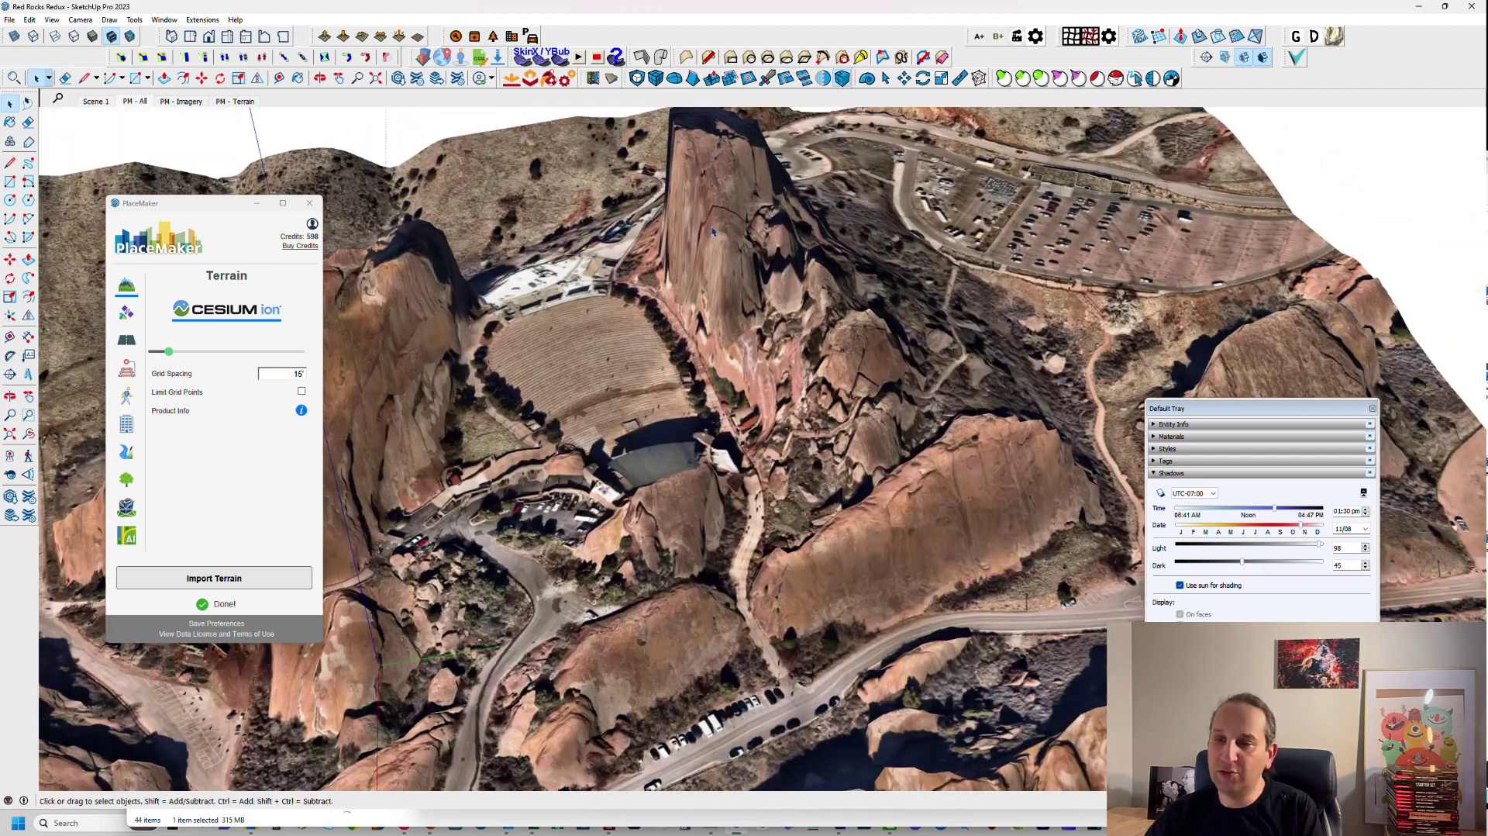
scroll(850, 527, up, 8)
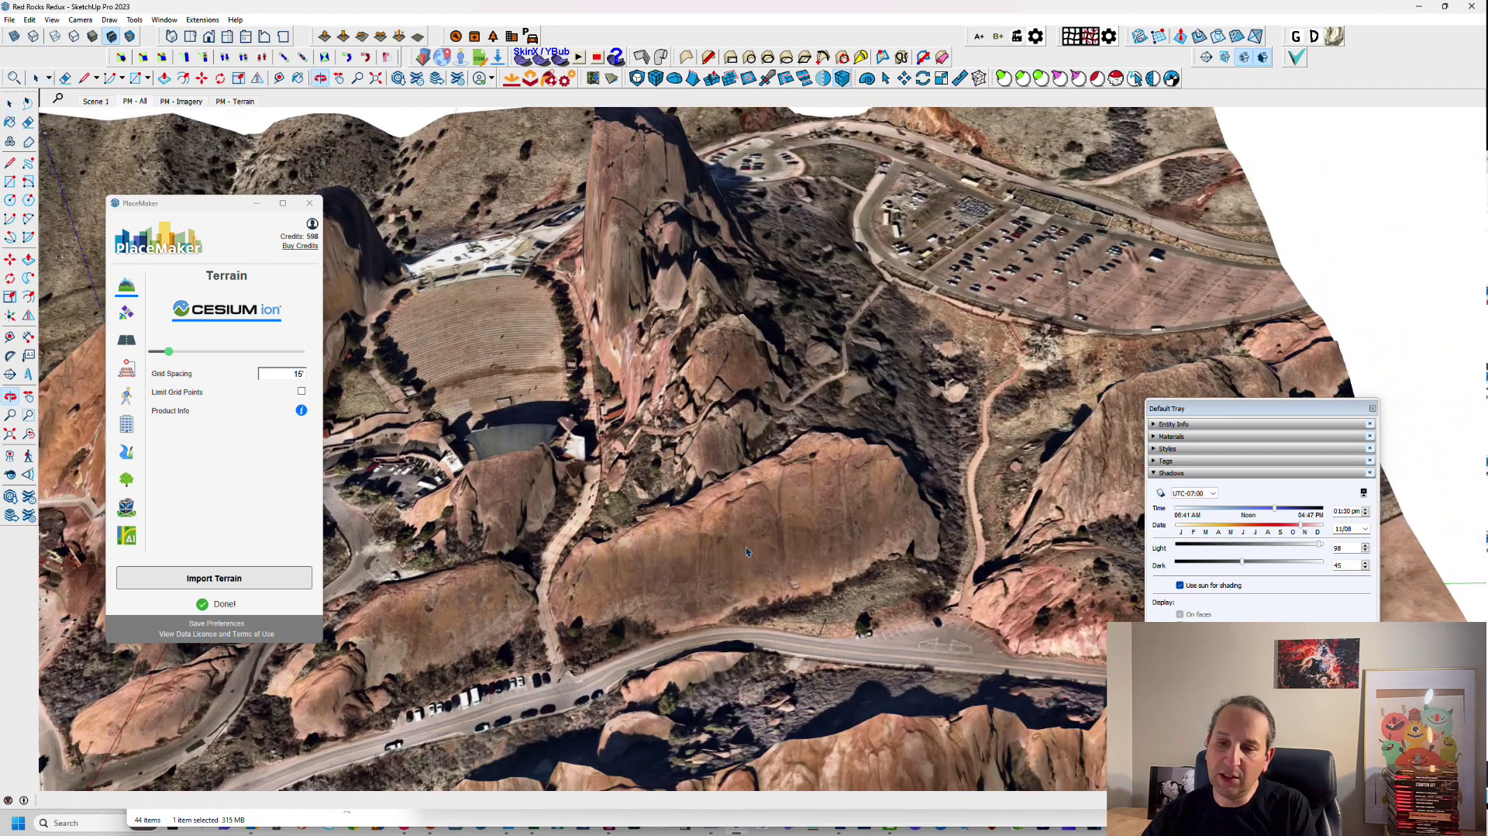
key(space)
scroll(874, 405, down, 3)
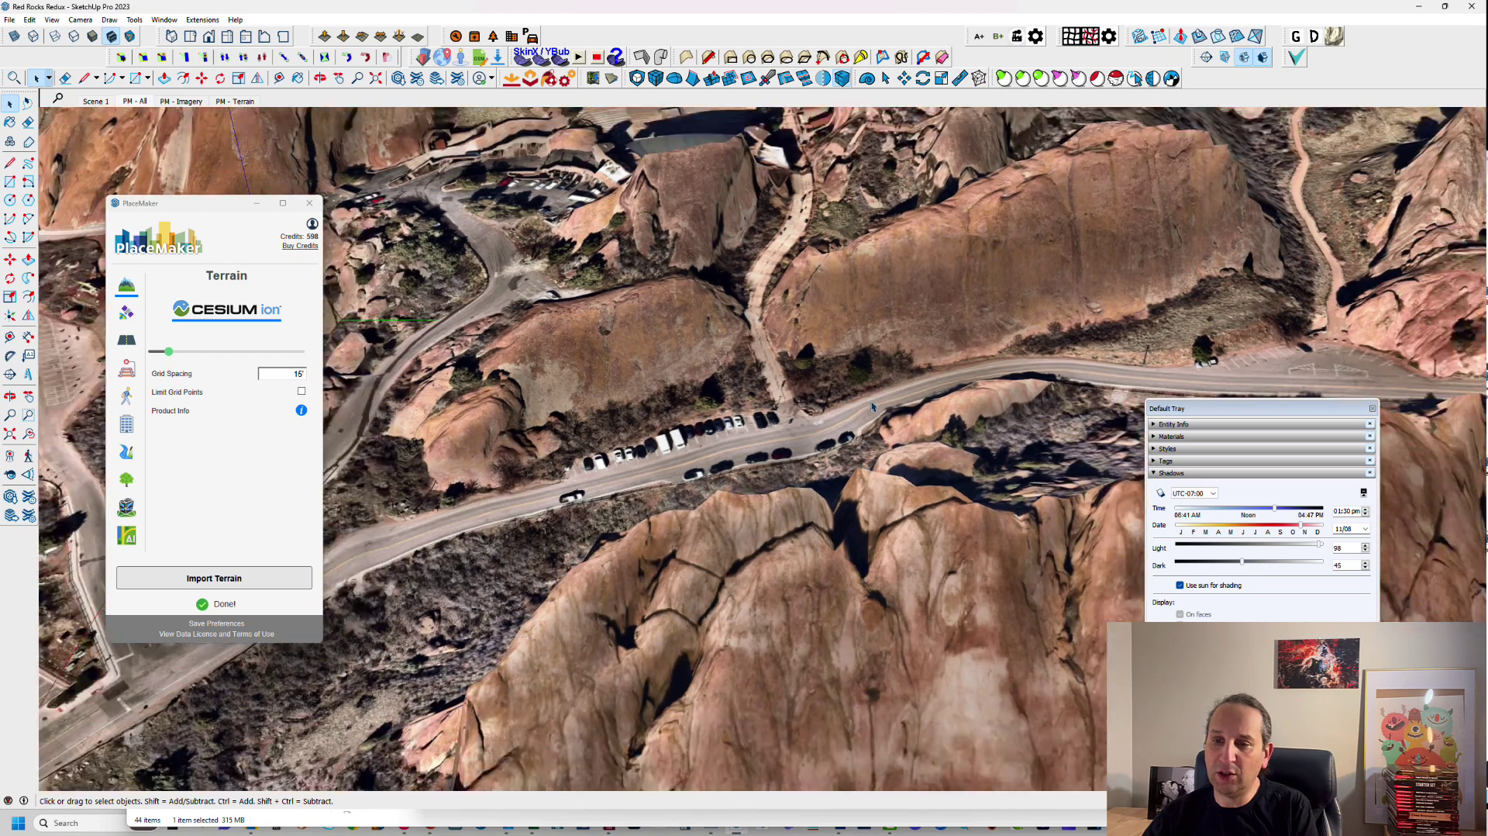
middle_drag(734, 472, 764, 472)
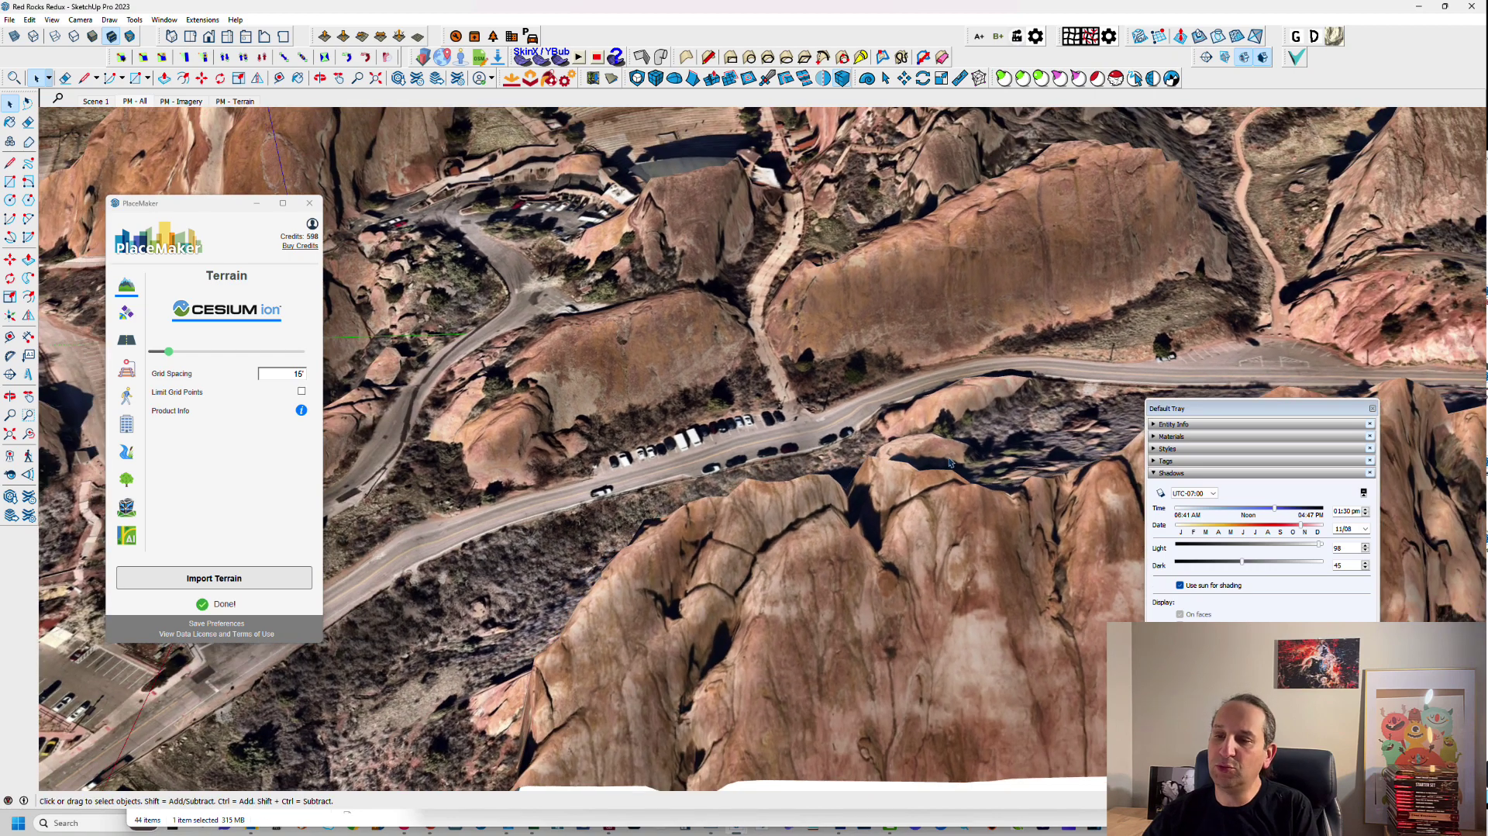
scroll(651, 463, down, 4)
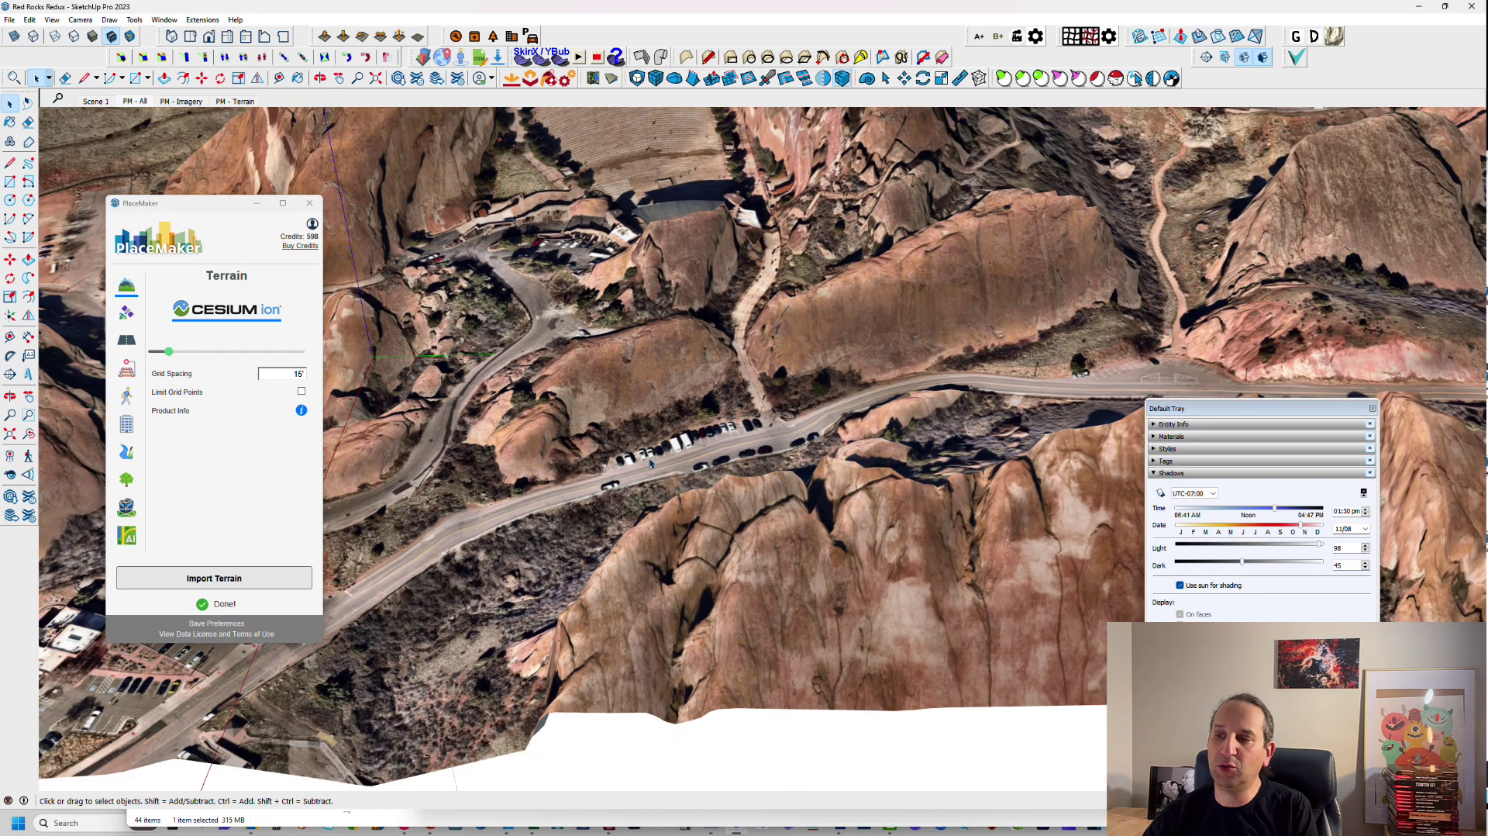
middle_drag(651, 463, 608, 509)
scroll(601, 493, down, 5)
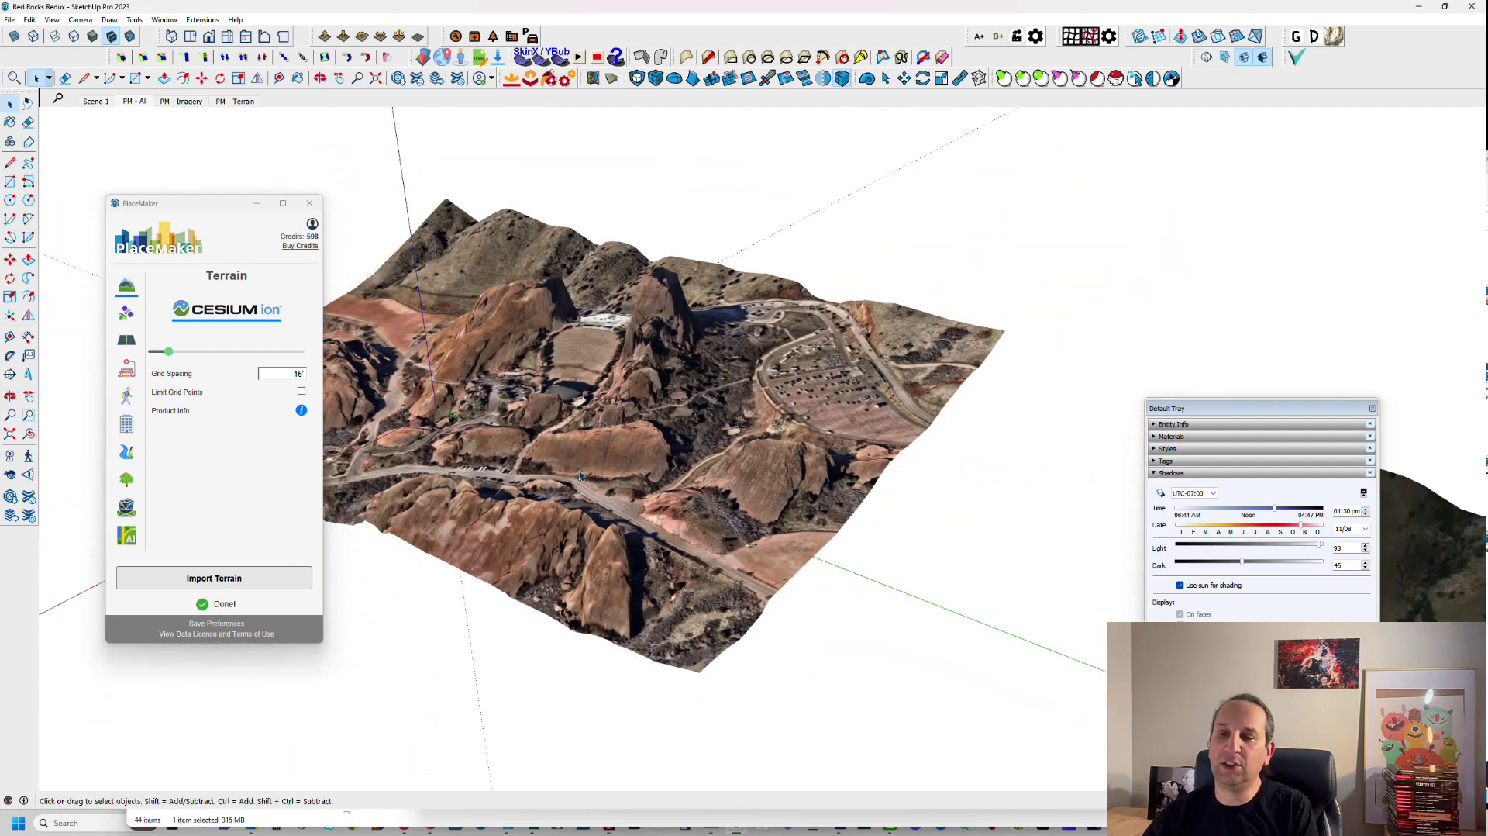
shift+middle_drag(1007, 609, 1062, 542)
shift+middle_drag(620, 496, 1073, 531)
scroll(610, 482, up, 5)
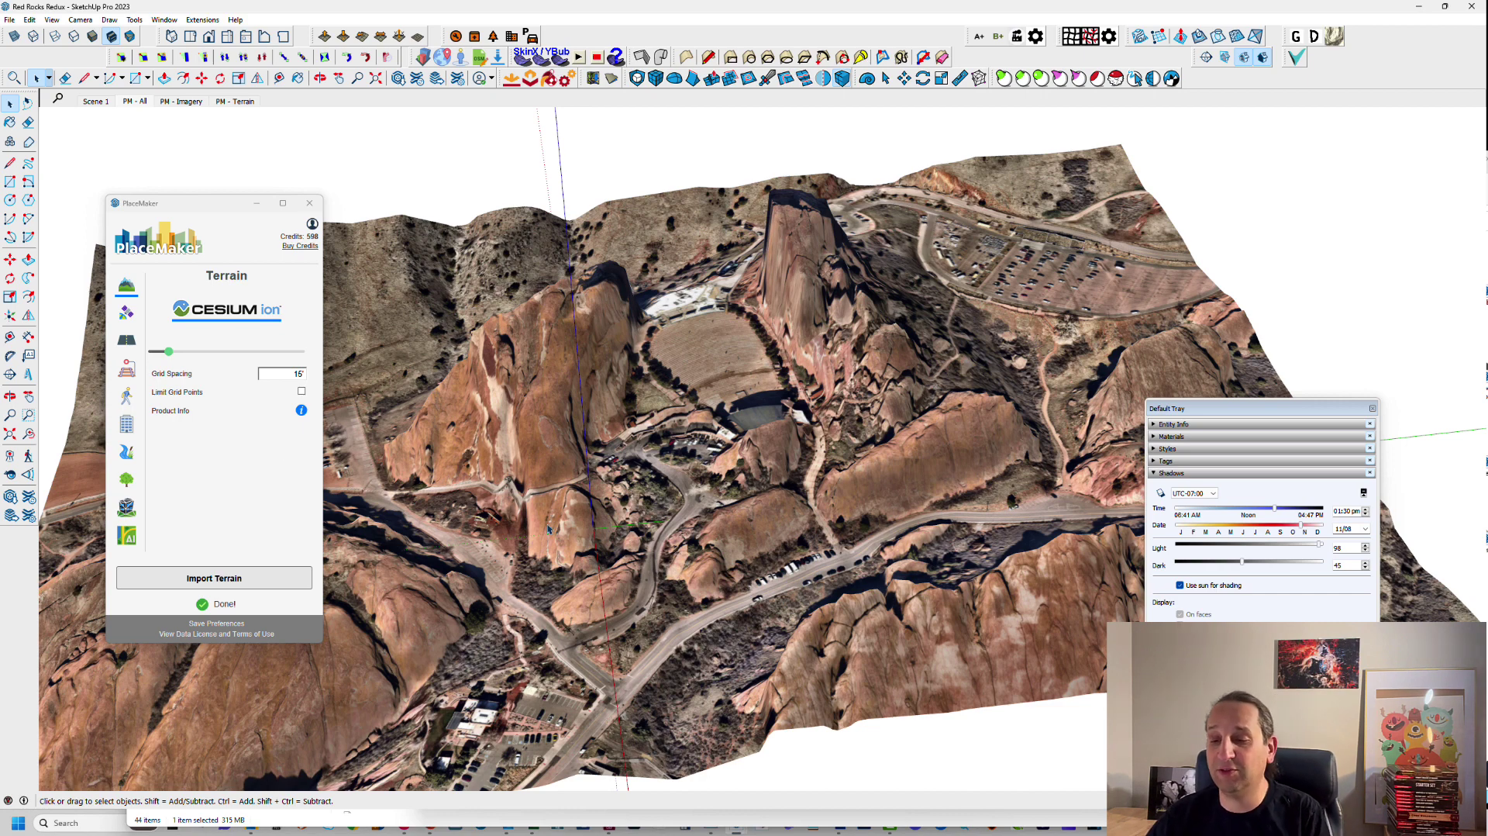
middle_drag(660, 525, 862, 457)
scroll(682, 535, up, 4)
scroll(708, 549, down, 2)
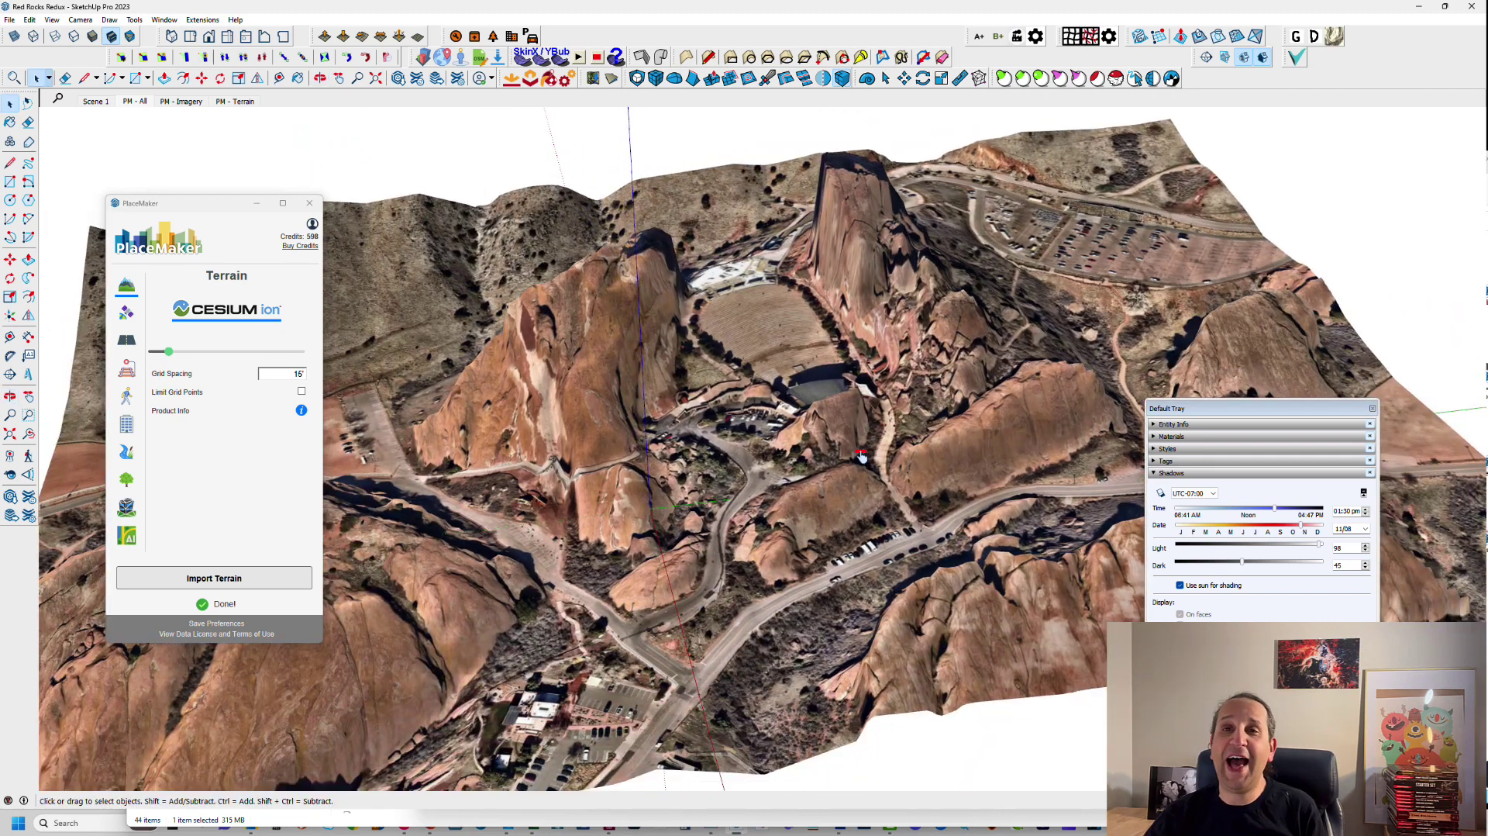